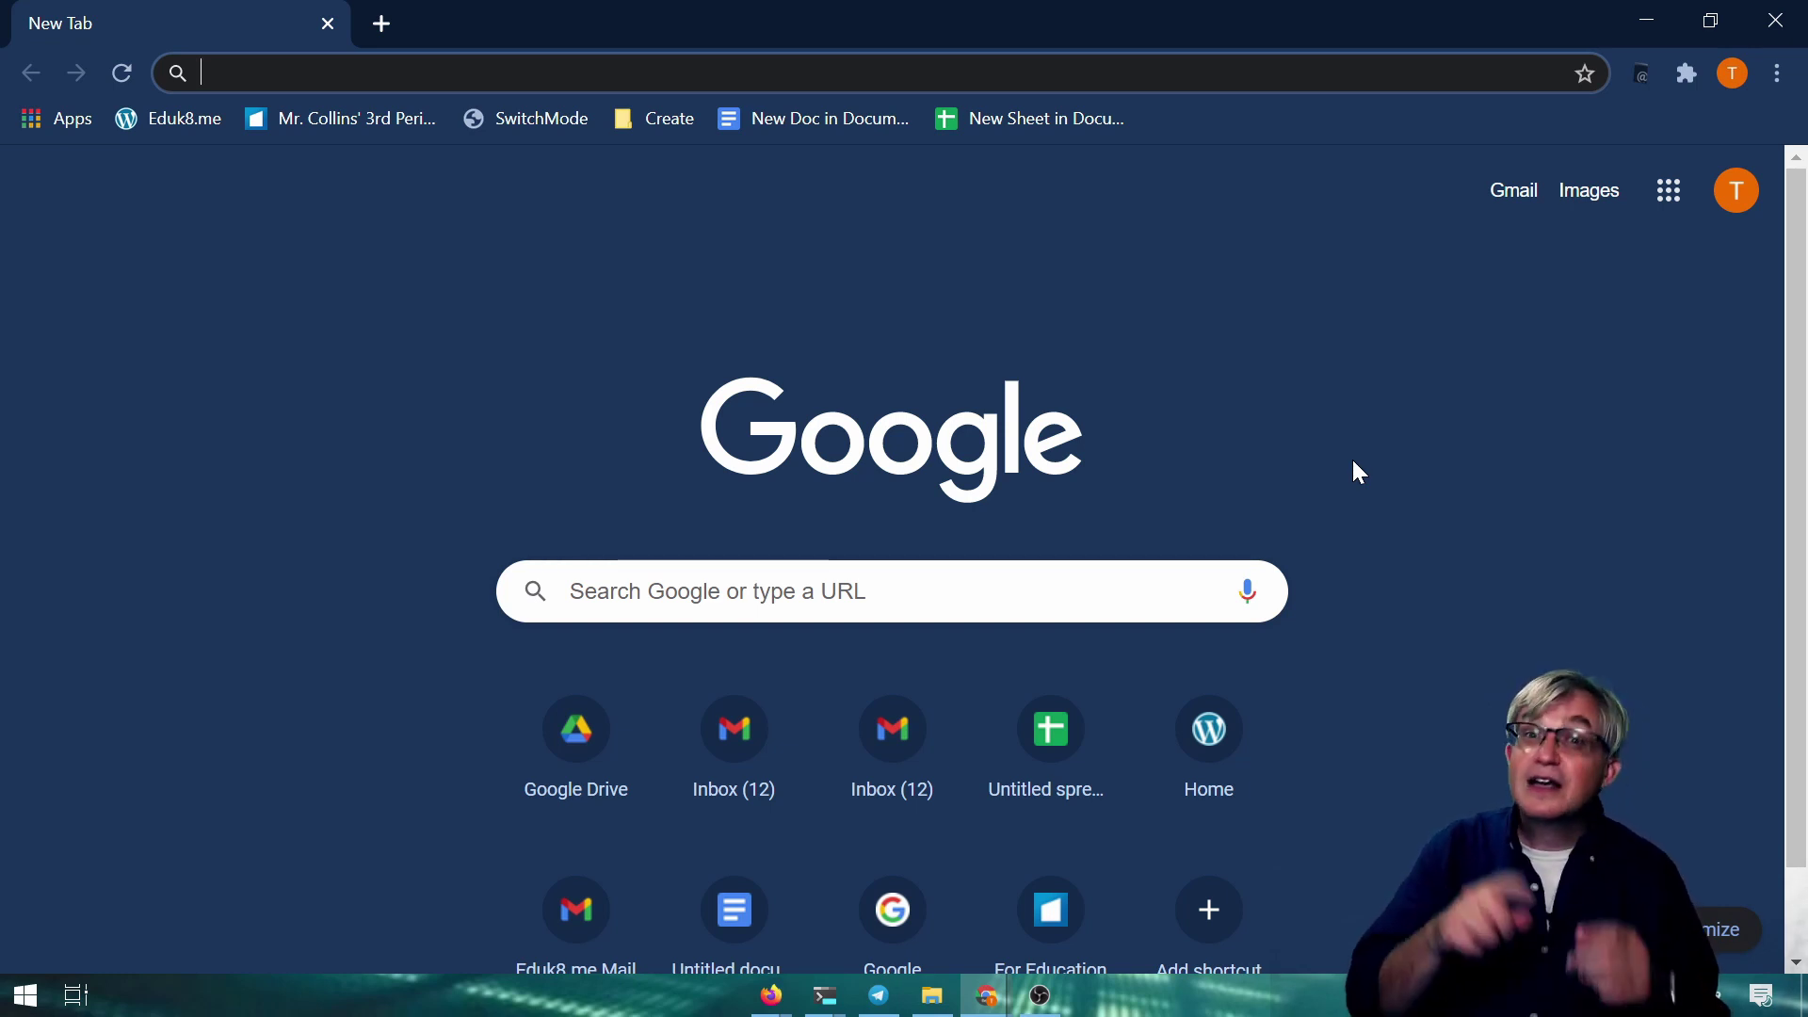
Open the other Chrome profile in its own window, resize it, then close it
{"action": "left_click", "coordinate": [1733, 74]}
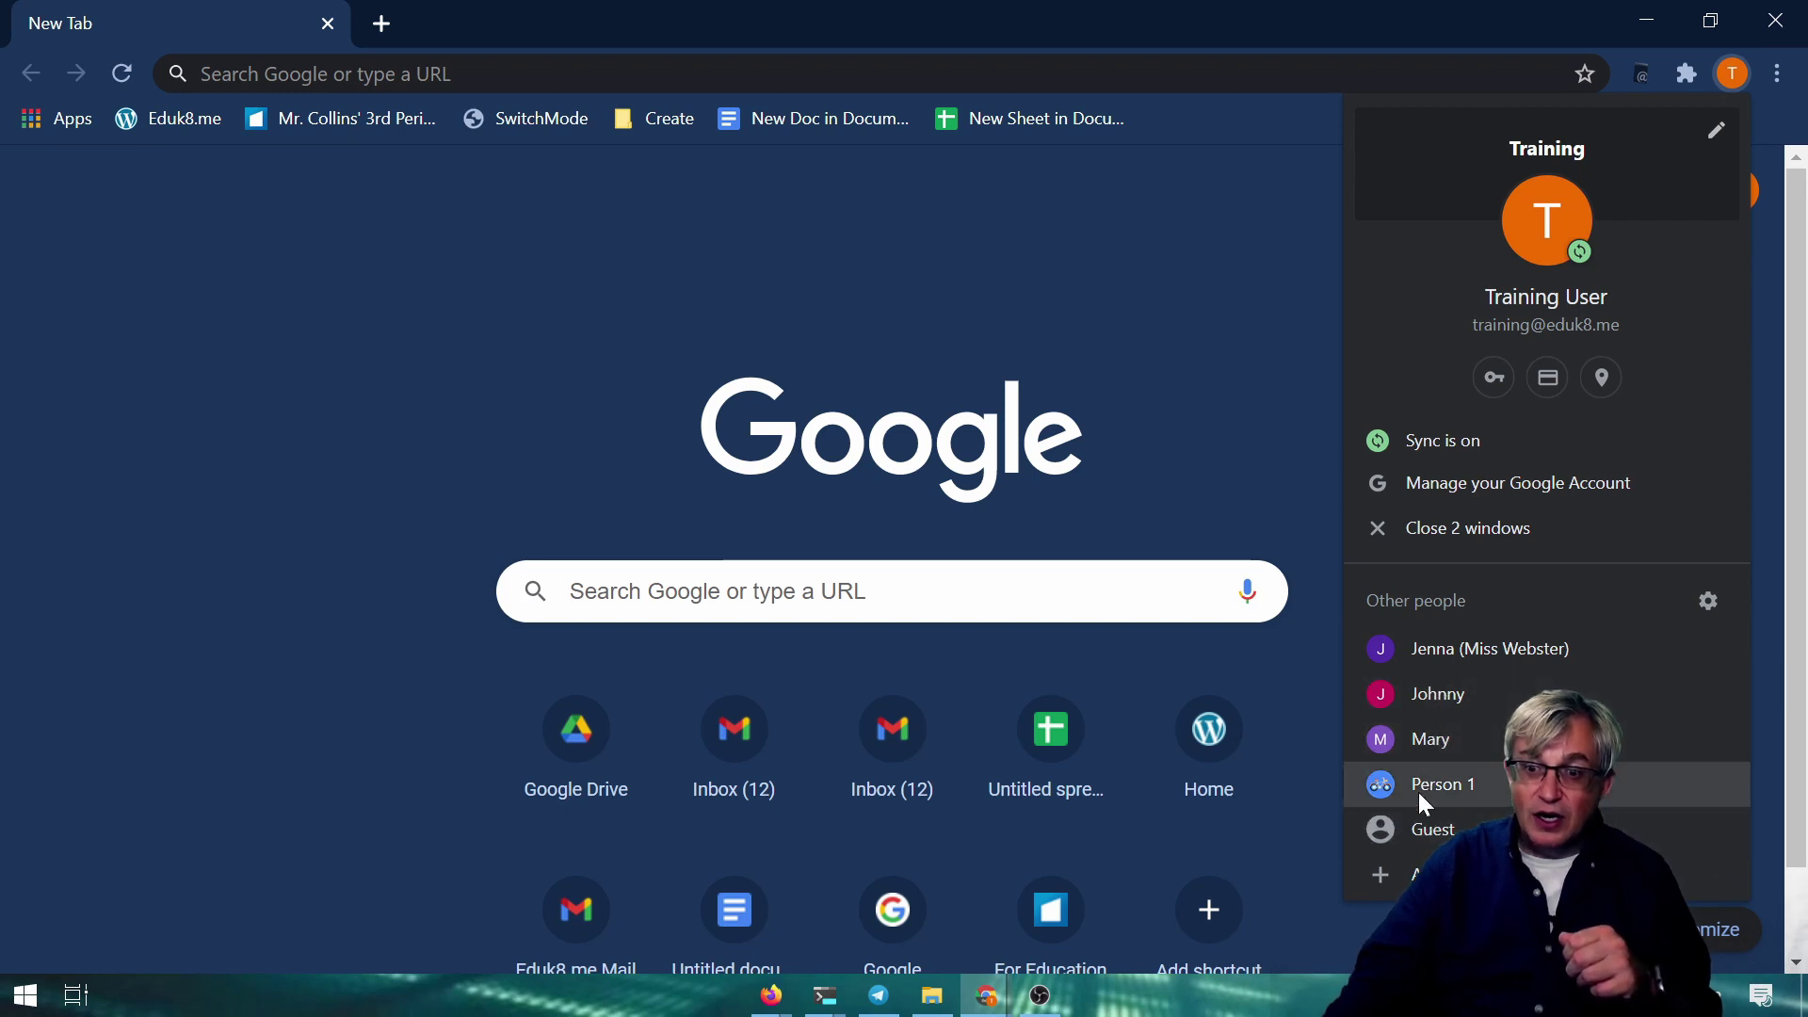
{"action": "left_click", "coordinate": [1440, 652]}
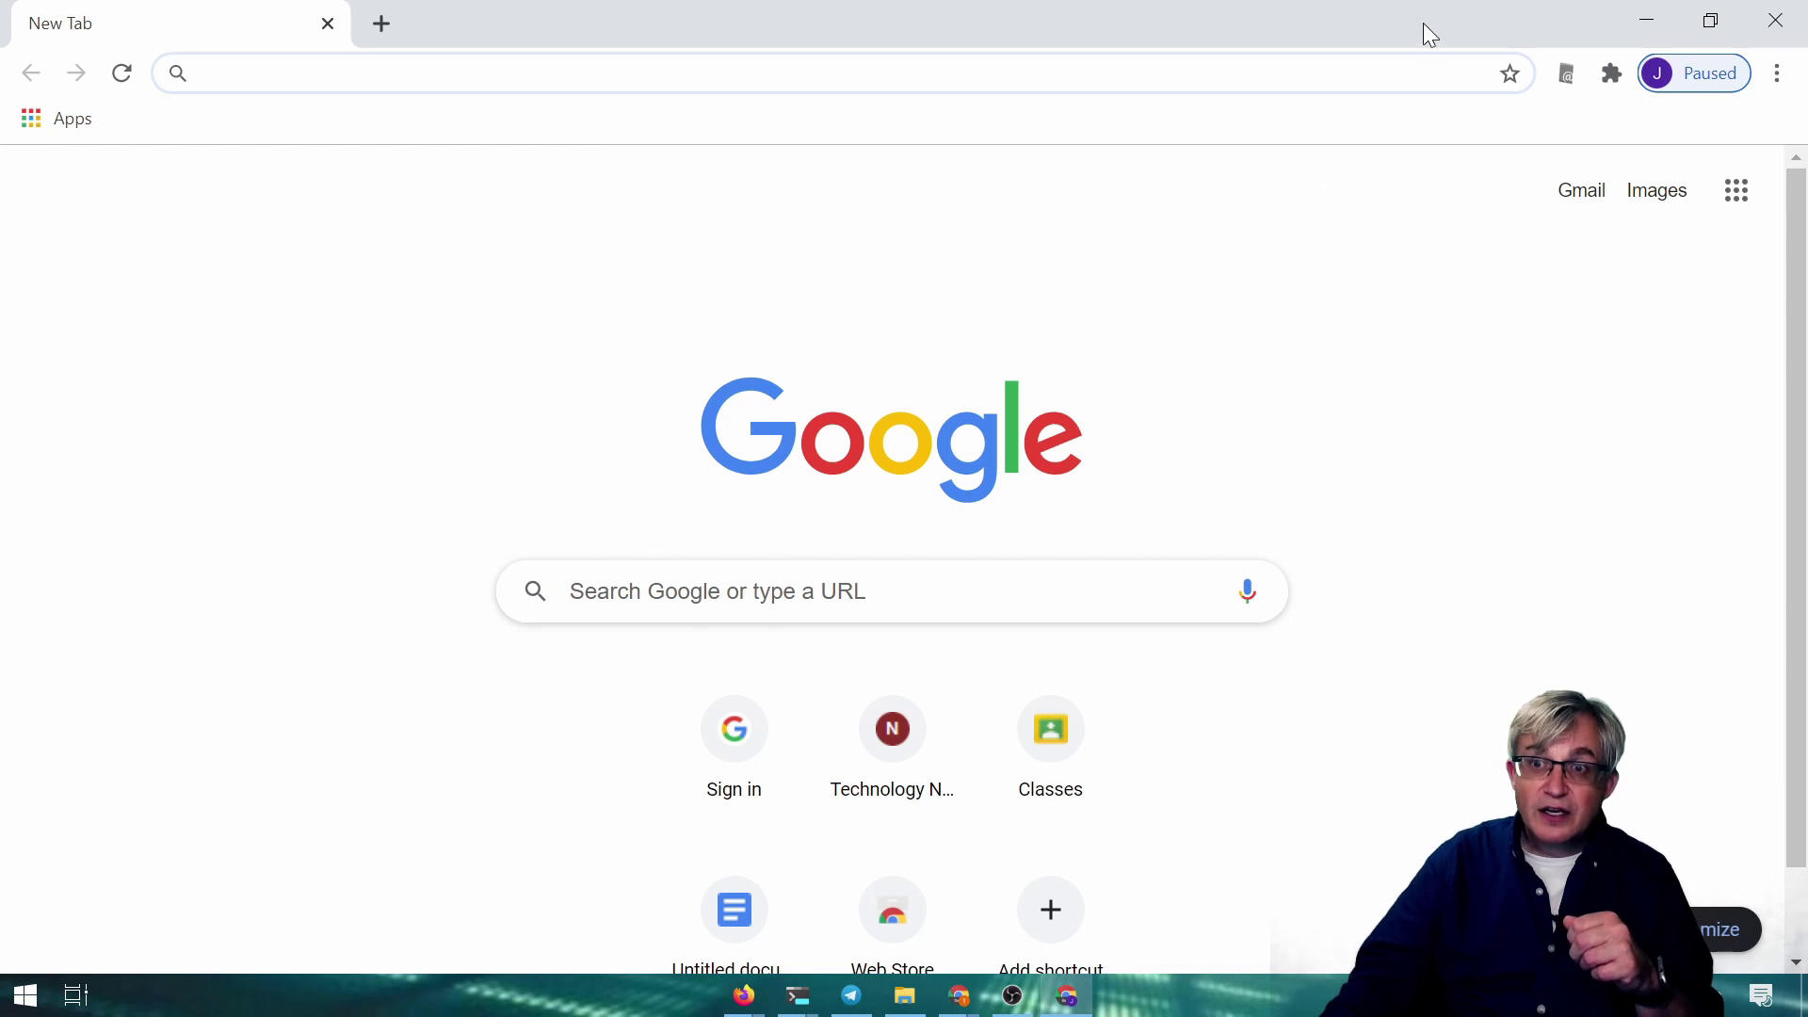
{"action": "left_click_drag", "start_coordinate": [1422, 25], "coordinate": [821, 236]}
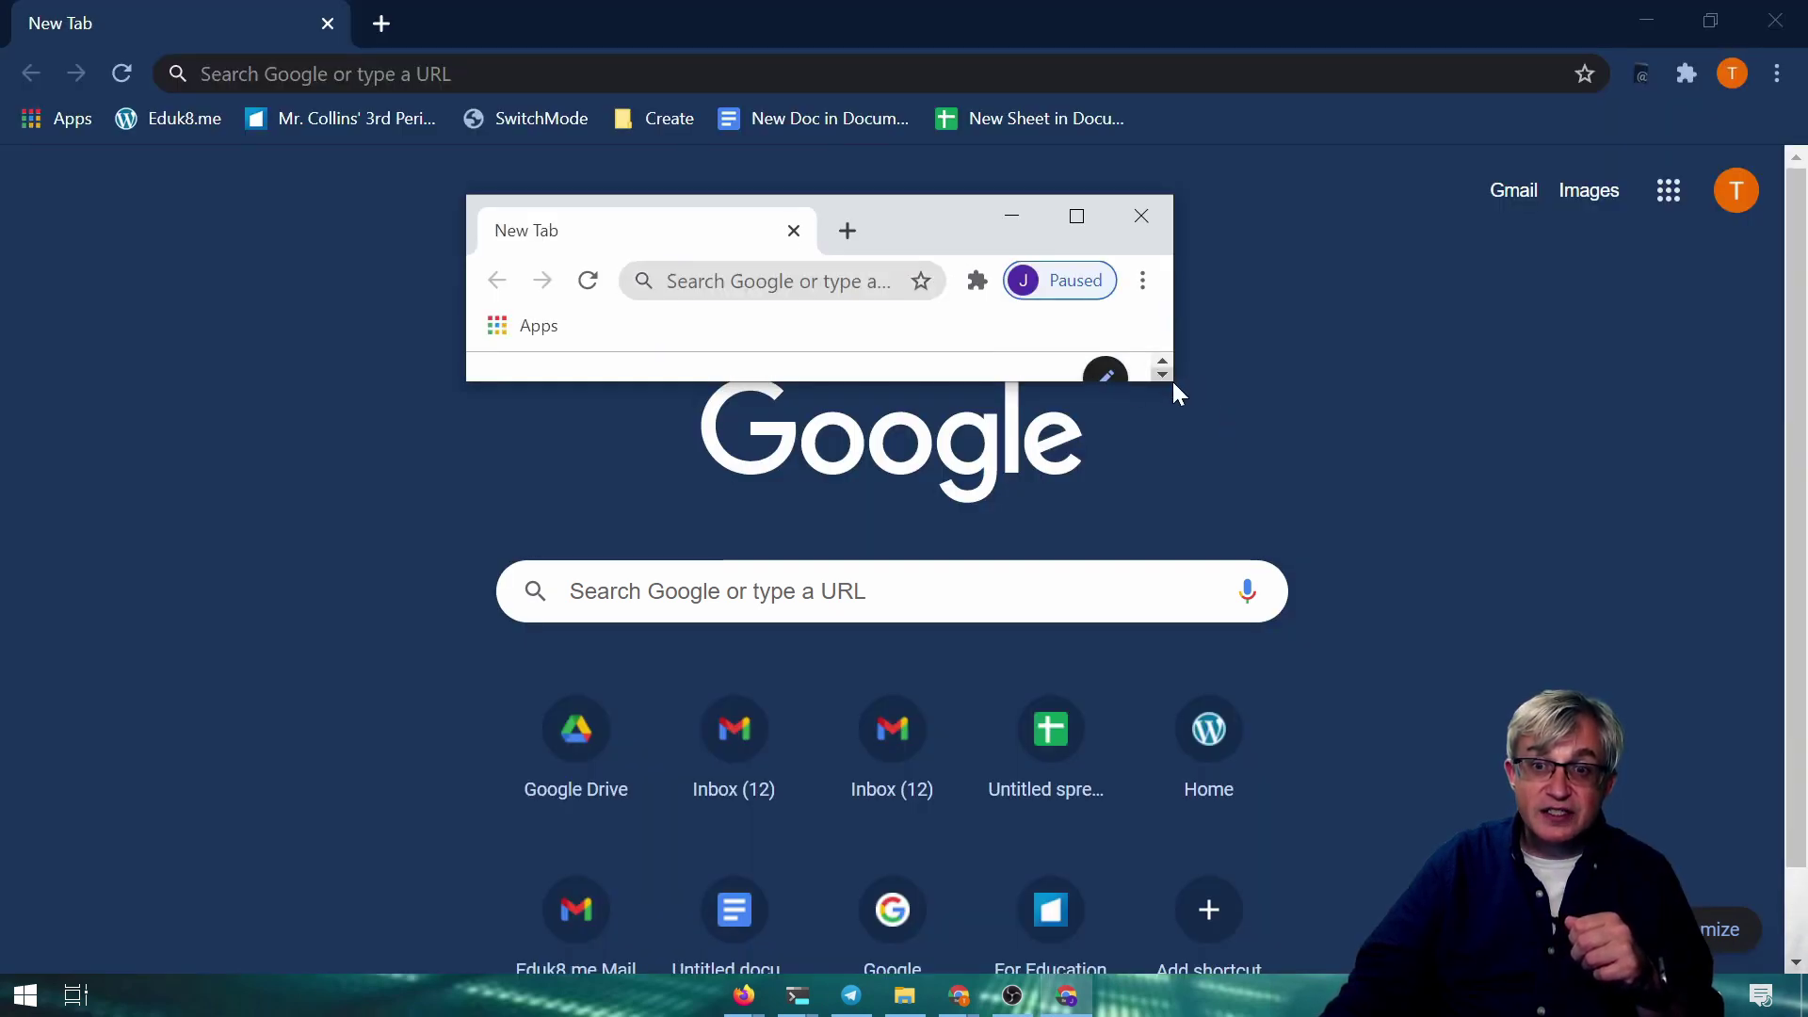
{"action": "left_click_drag", "start_coordinate": [1173, 381], "coordinate": [1574, 806]}
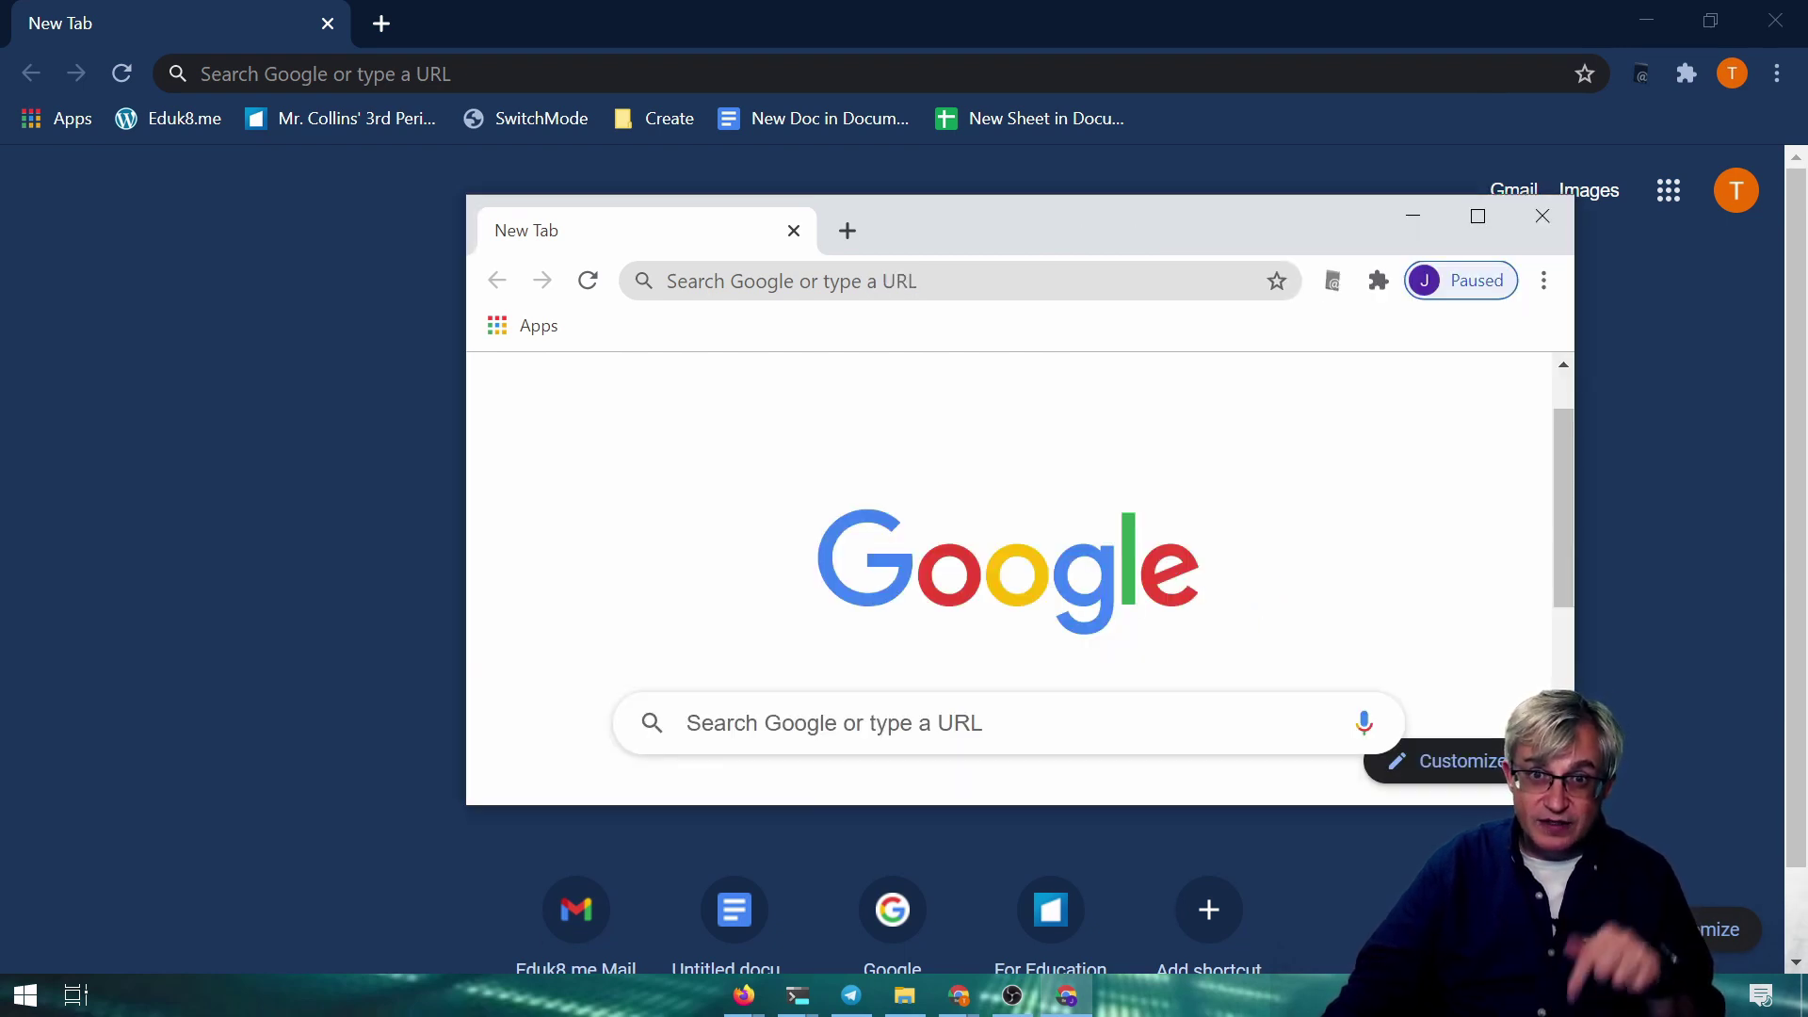
{"action": "left_click", "coordinate": [1554, 224]}
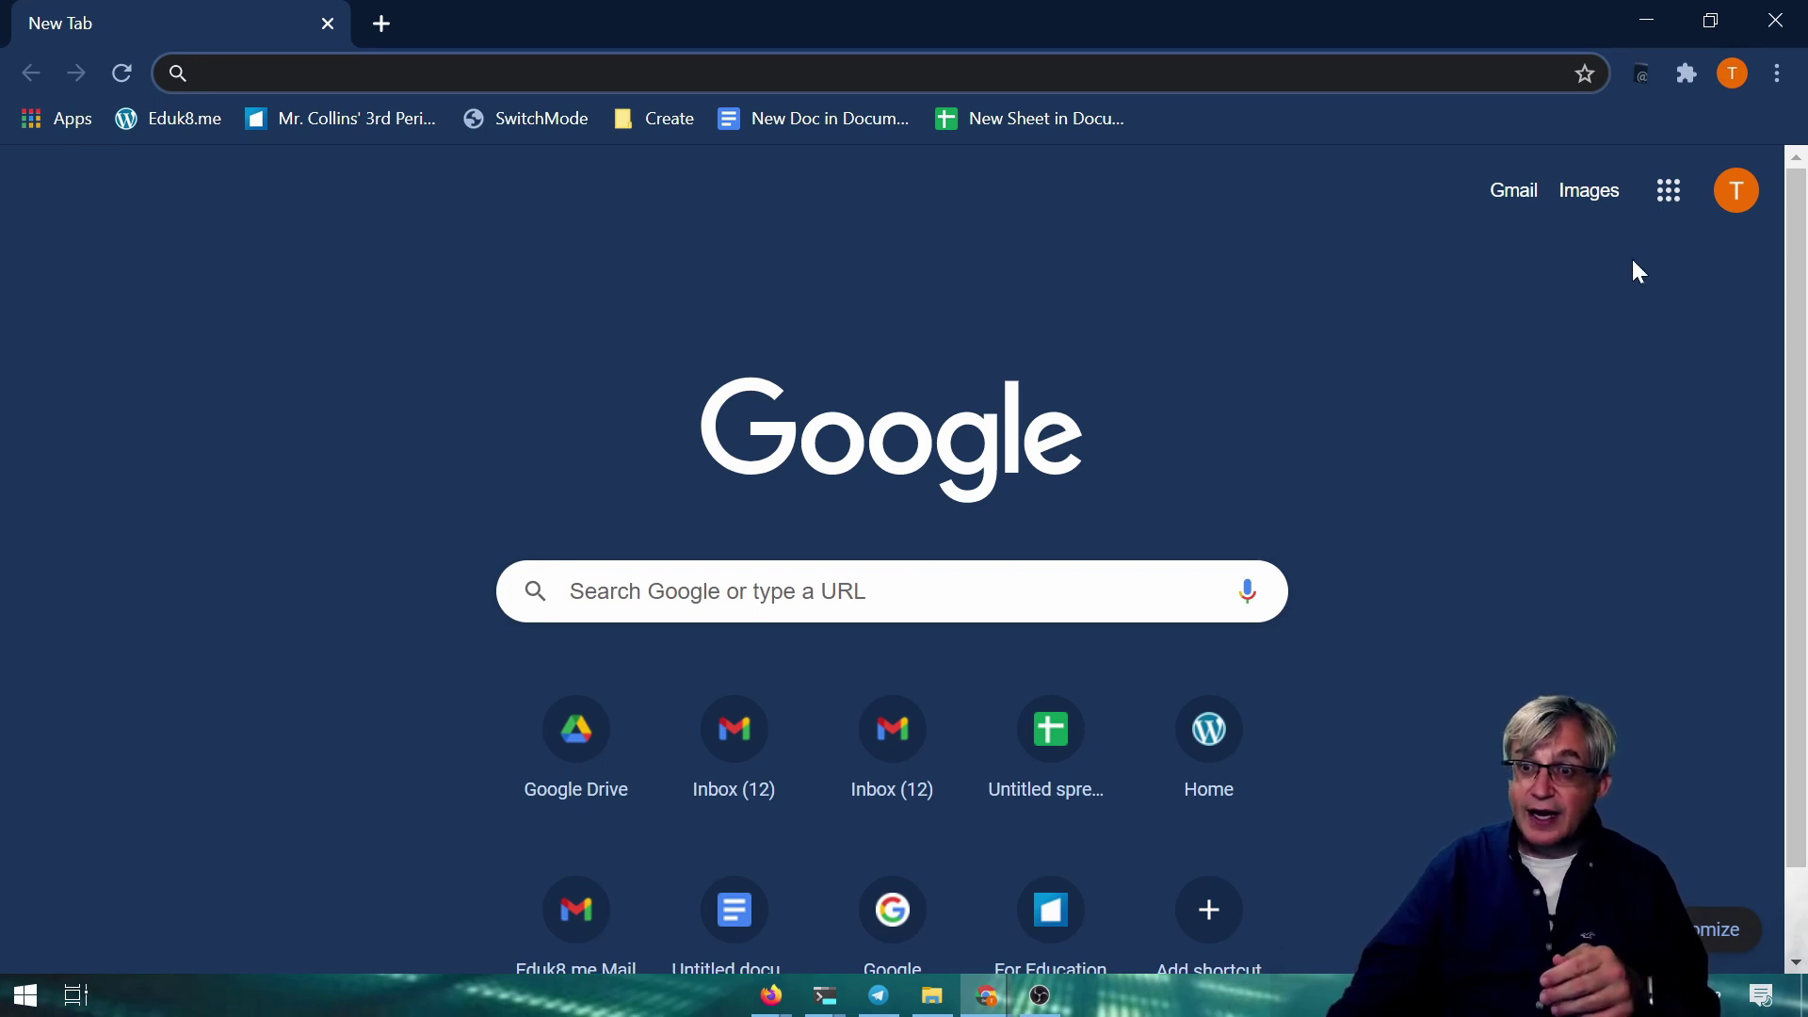
Switch the Google page to the second signed-in account
{"action": "left_click", "coordinate": [1743, 198]}
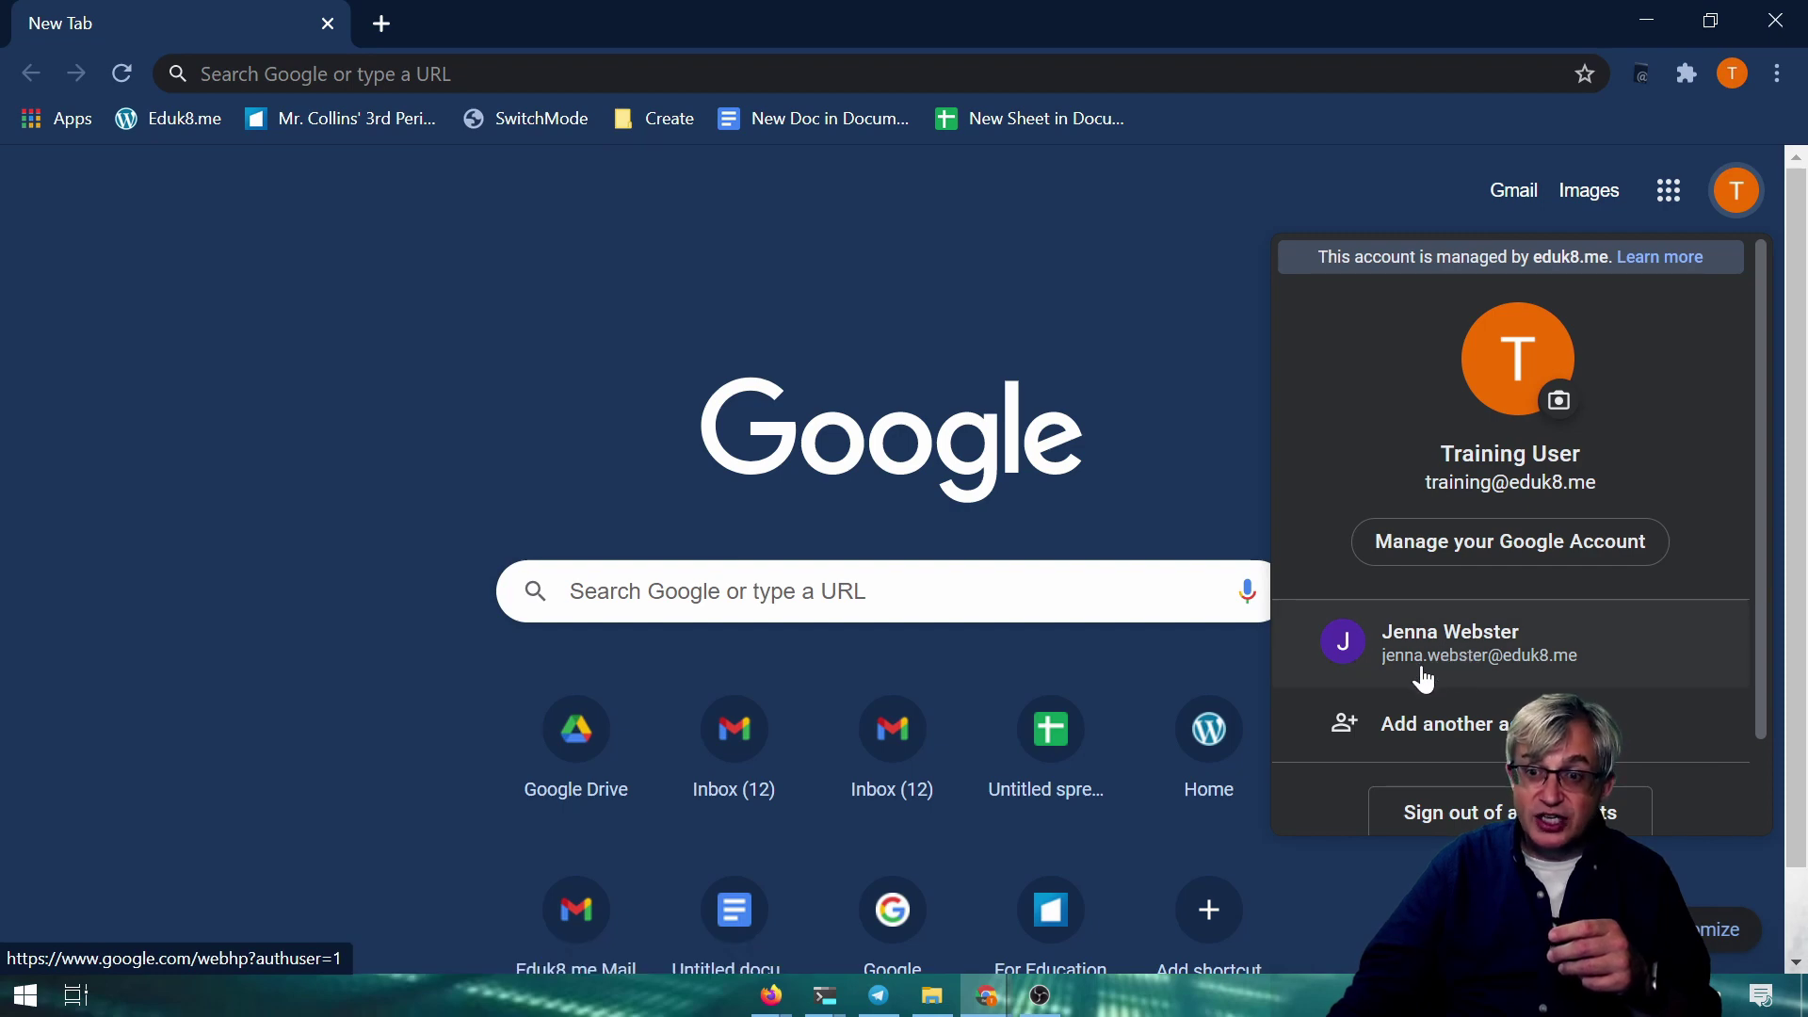
{"action": "left_click", "coordinate": [1171, 271]}
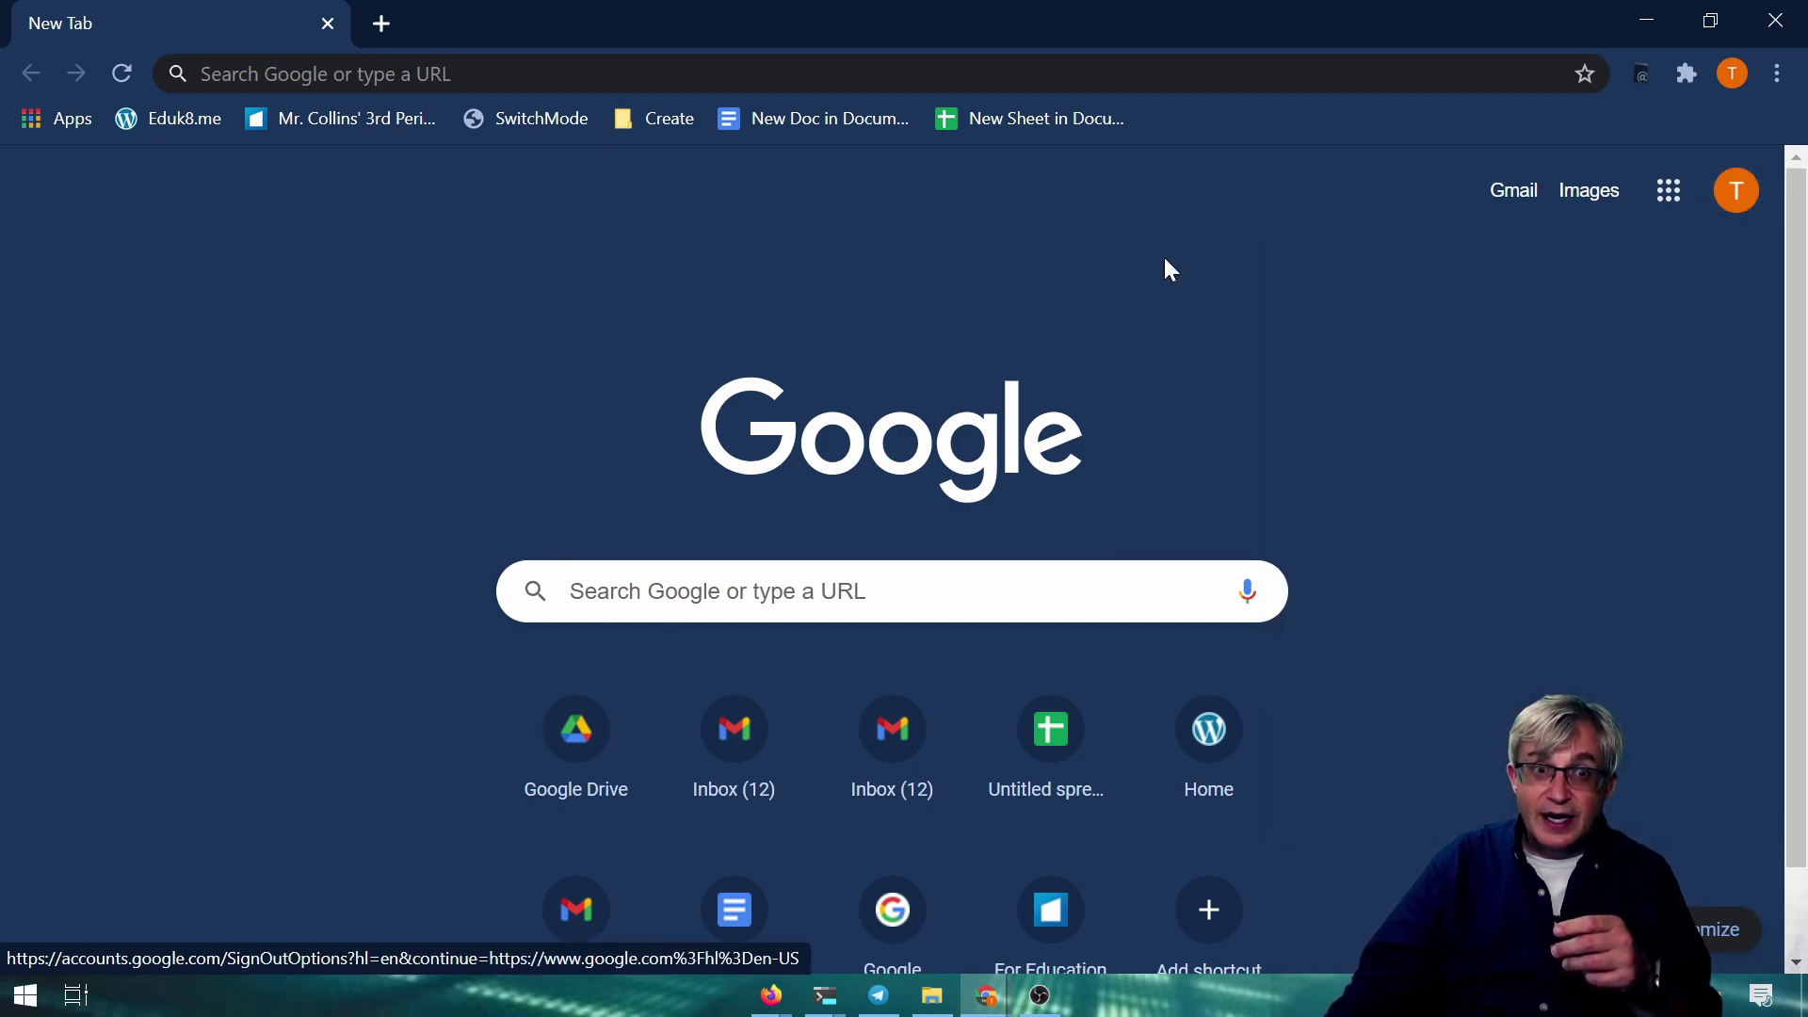
{"action": "left_click", "coordinate": [1714, 203]}
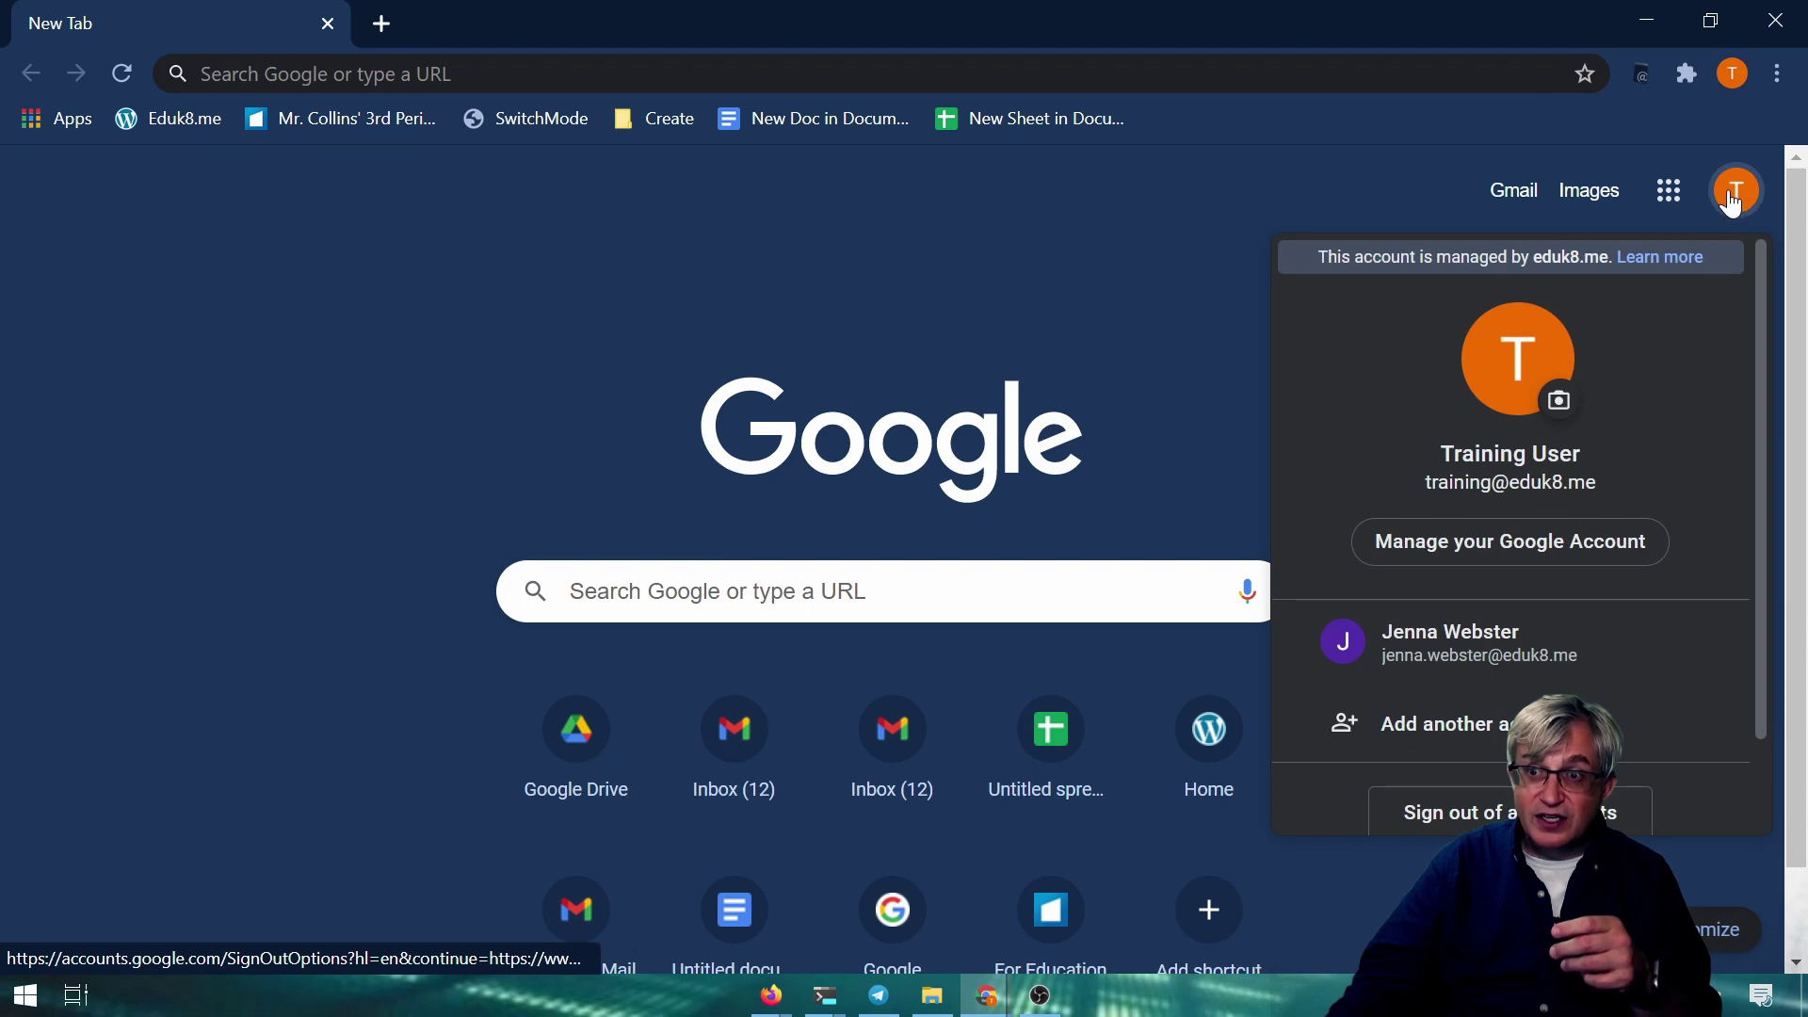
{"action": "left_click", "coordinate": [1439, 653]}
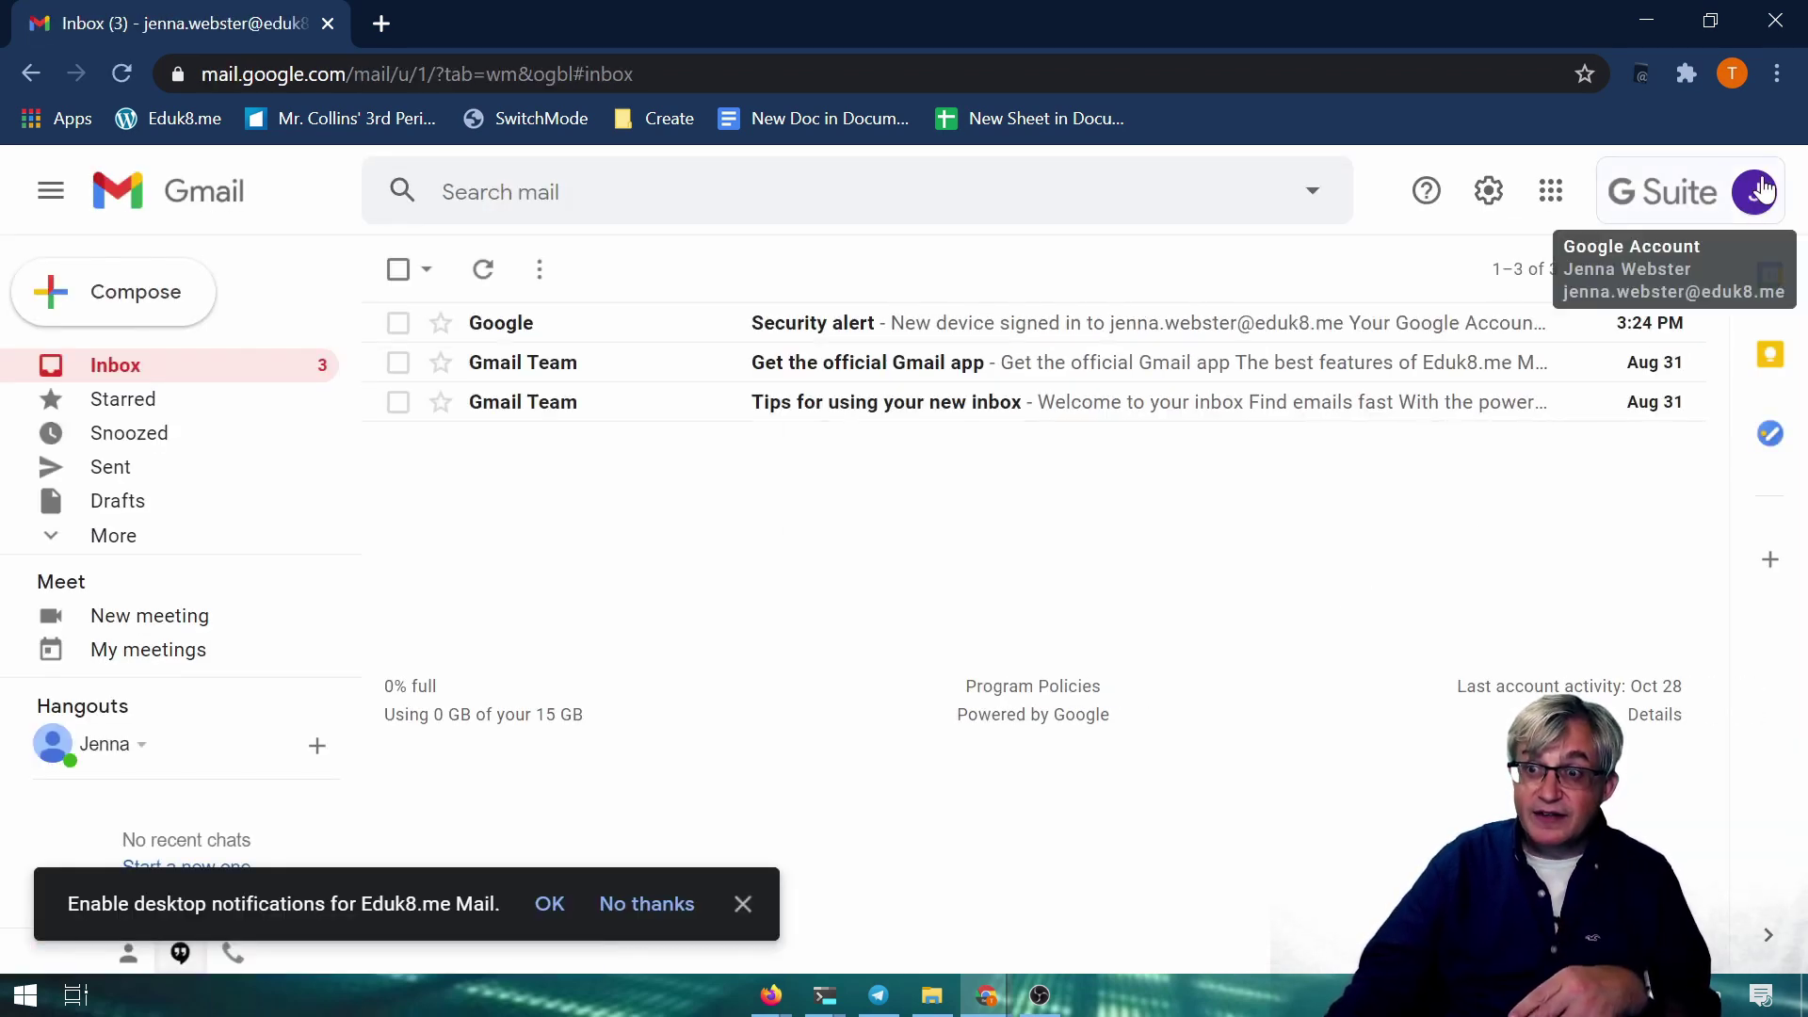
Open the Training account's inbox in a new tab, then close both tabs and the browser
{"action": "left_click", "coordinate": [1743, 205]}
{"action": "left_click", "coordinate": [1514, 652]}
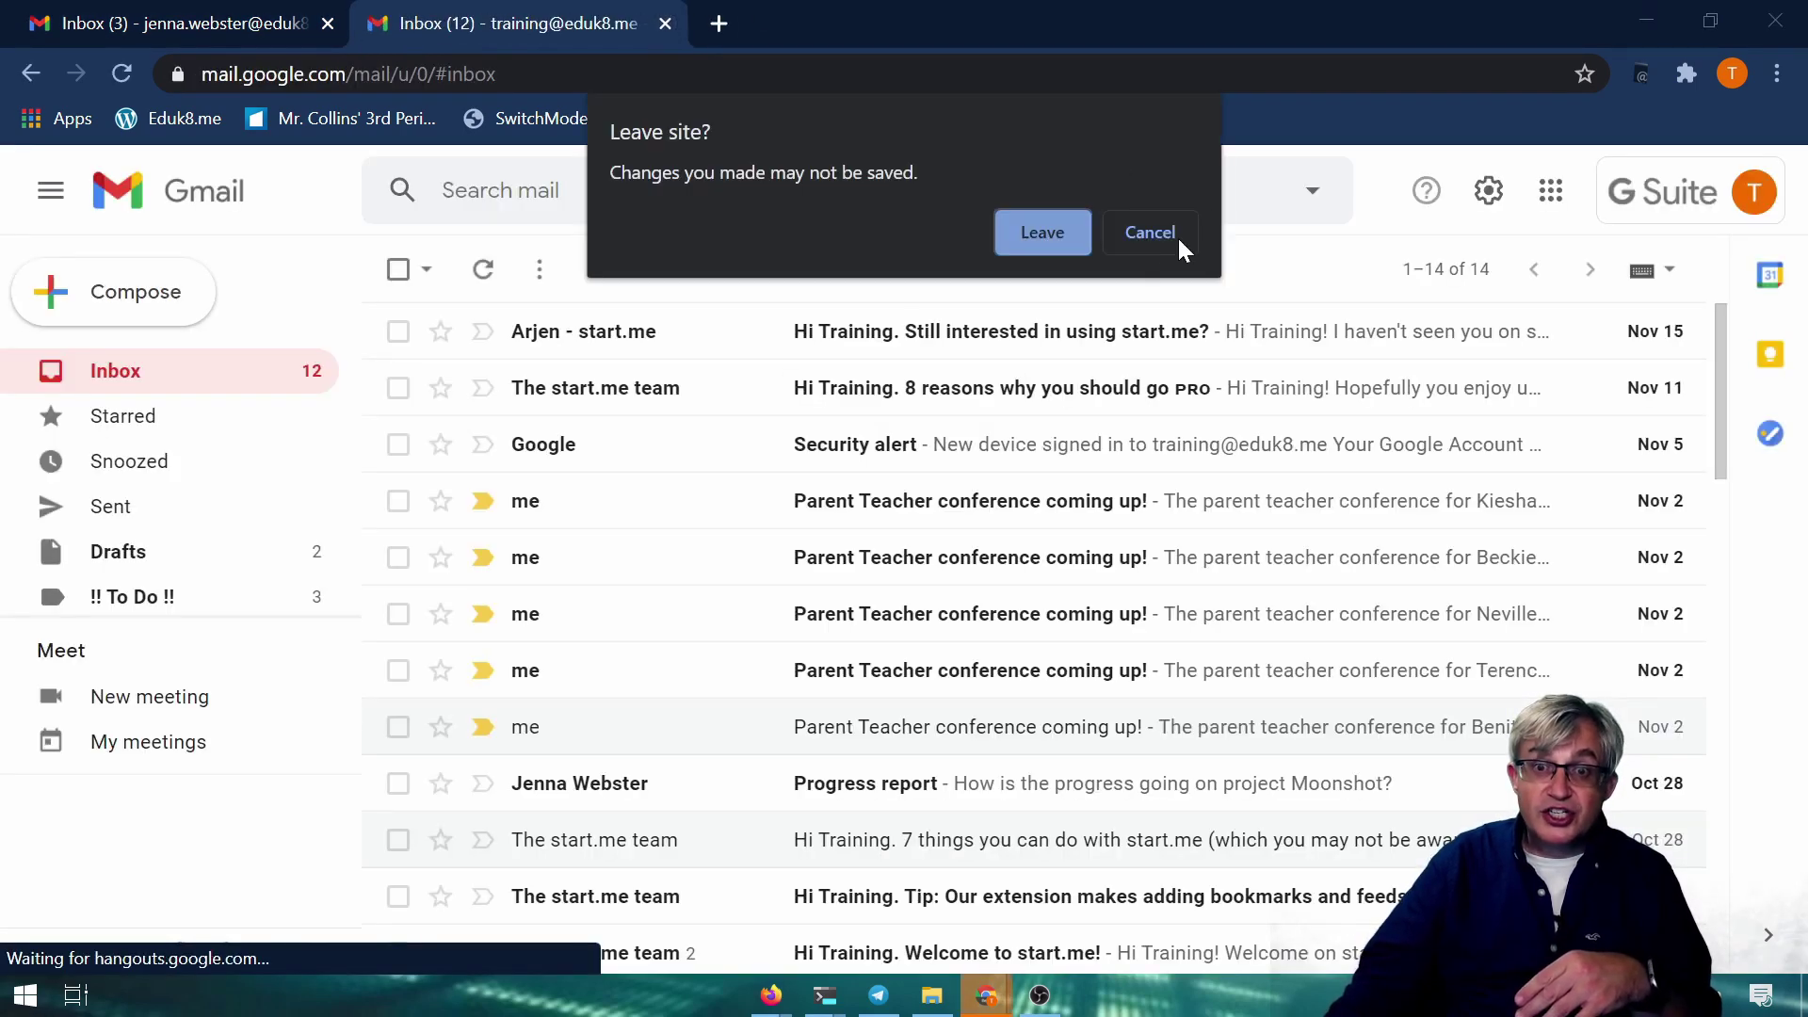
{"action": "left_click", "coordinate": [1150, 235]}
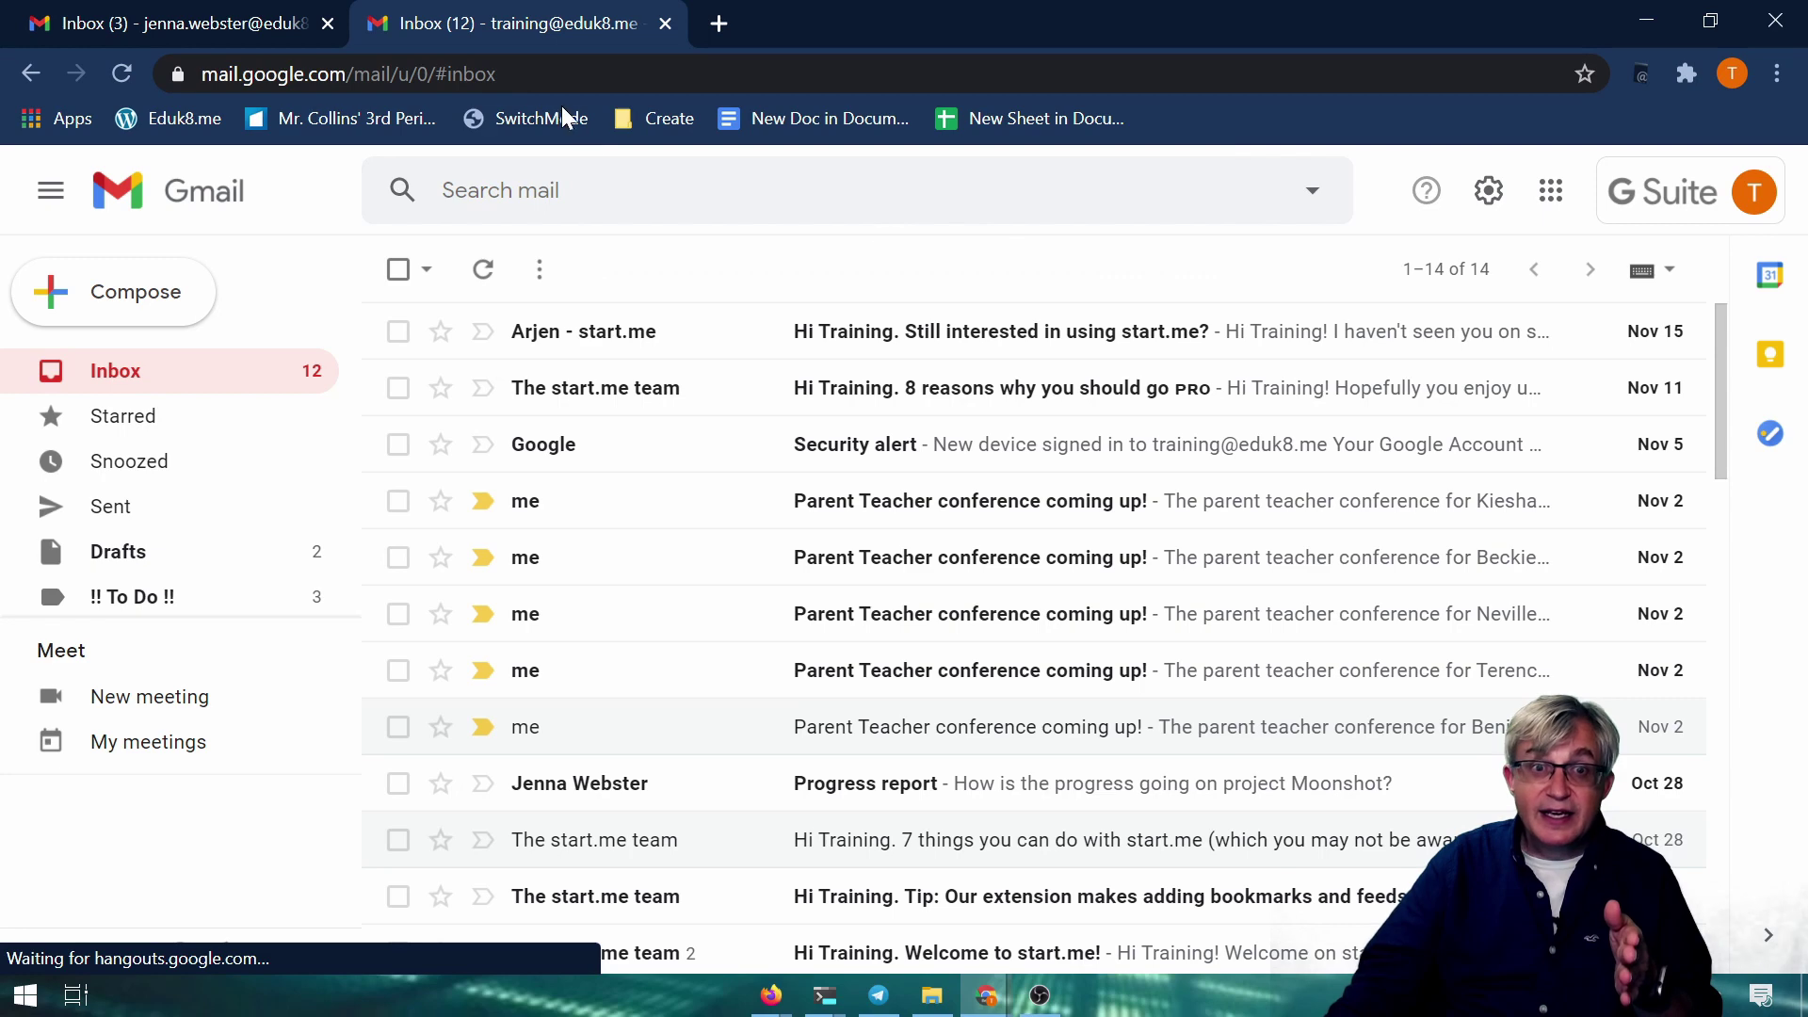
{"action": "left_click", "coordinate": [665, 25]}
{"action": "left_click", "coordinate": [331, 25]}
Relaunch Chrome with the Training profile maximized and check its account switcher
{"action": "double_click", "coordinate": [55, 89]}
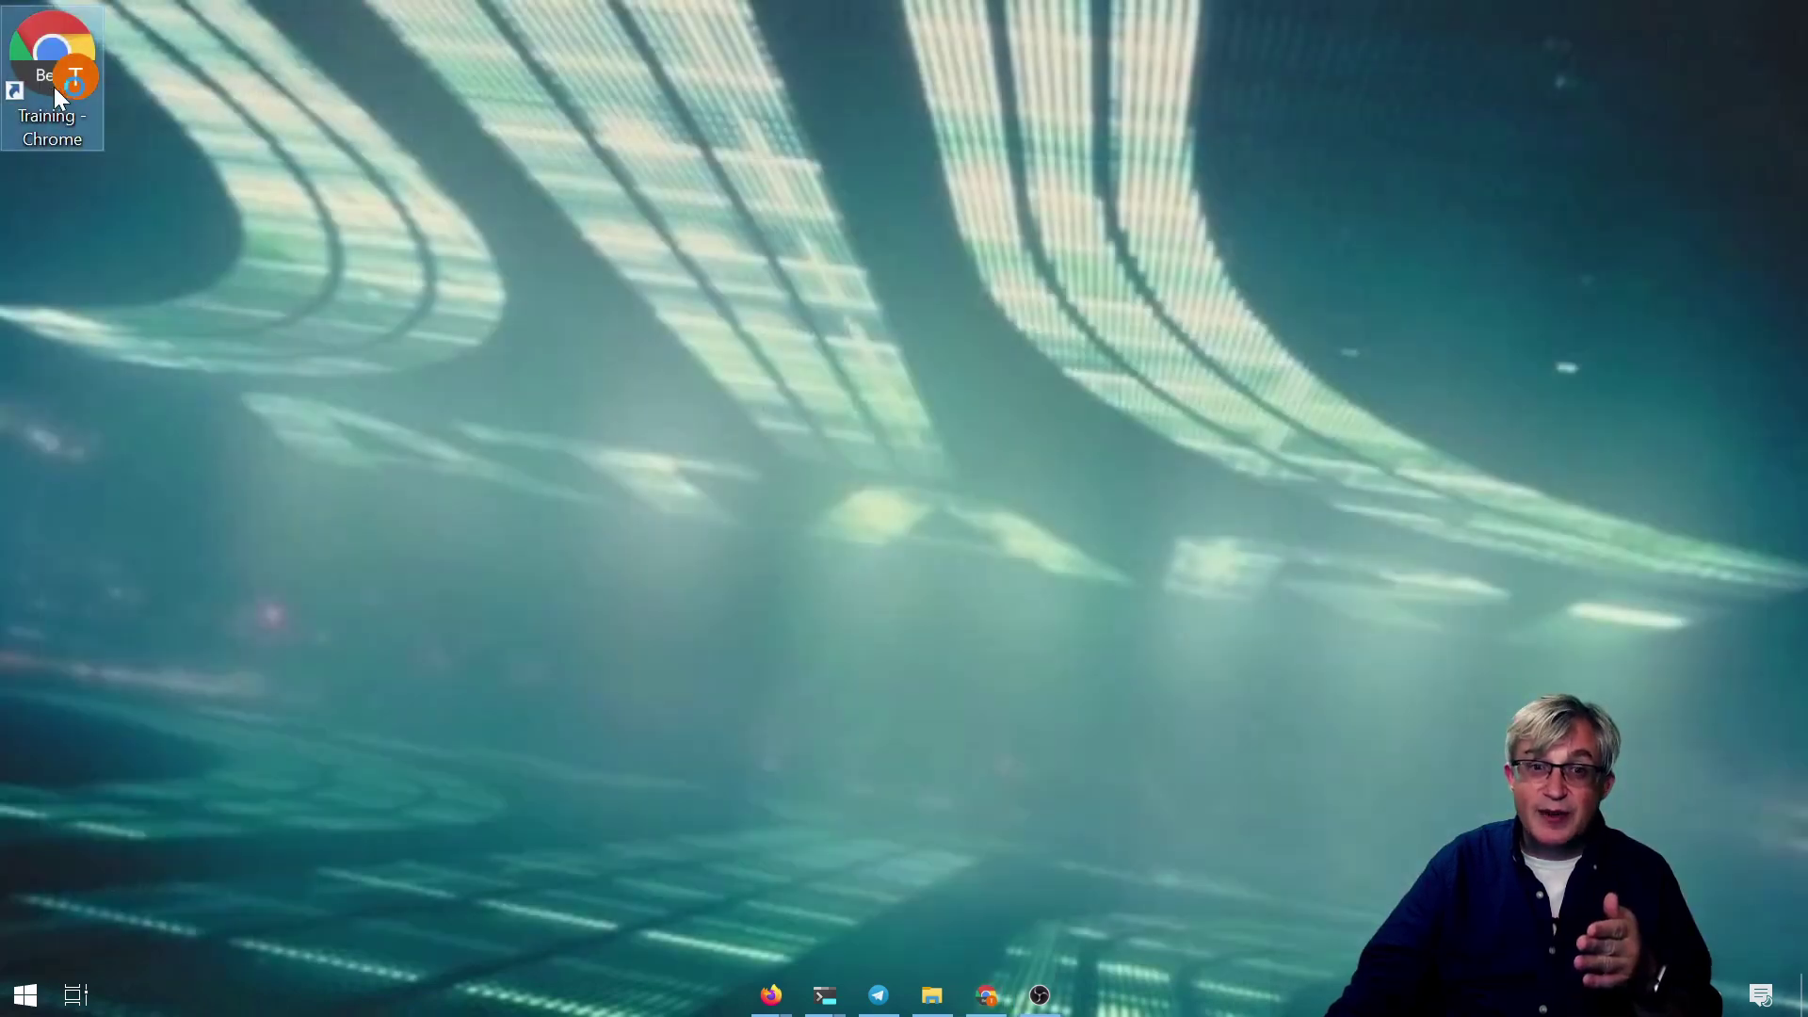
{"action": "left_click", "coordinate": [743, 109]}
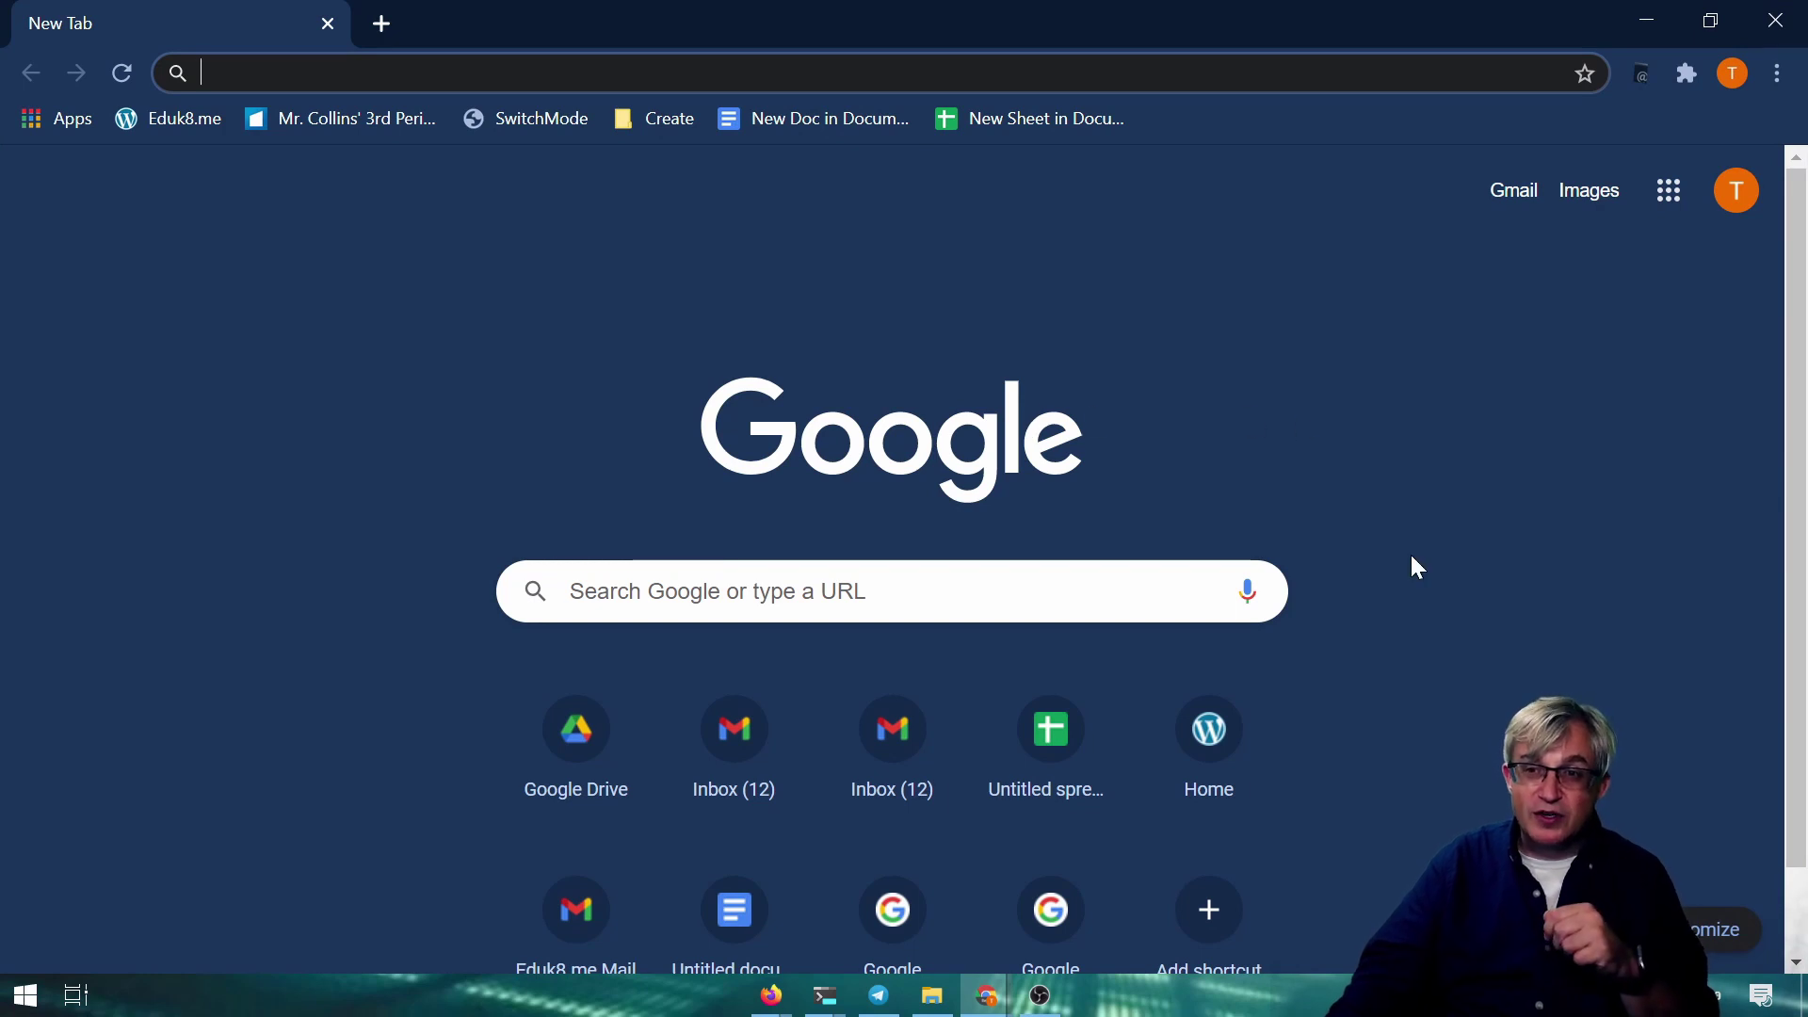
{"action": "left_click", "coordinate": [1737, 191]}
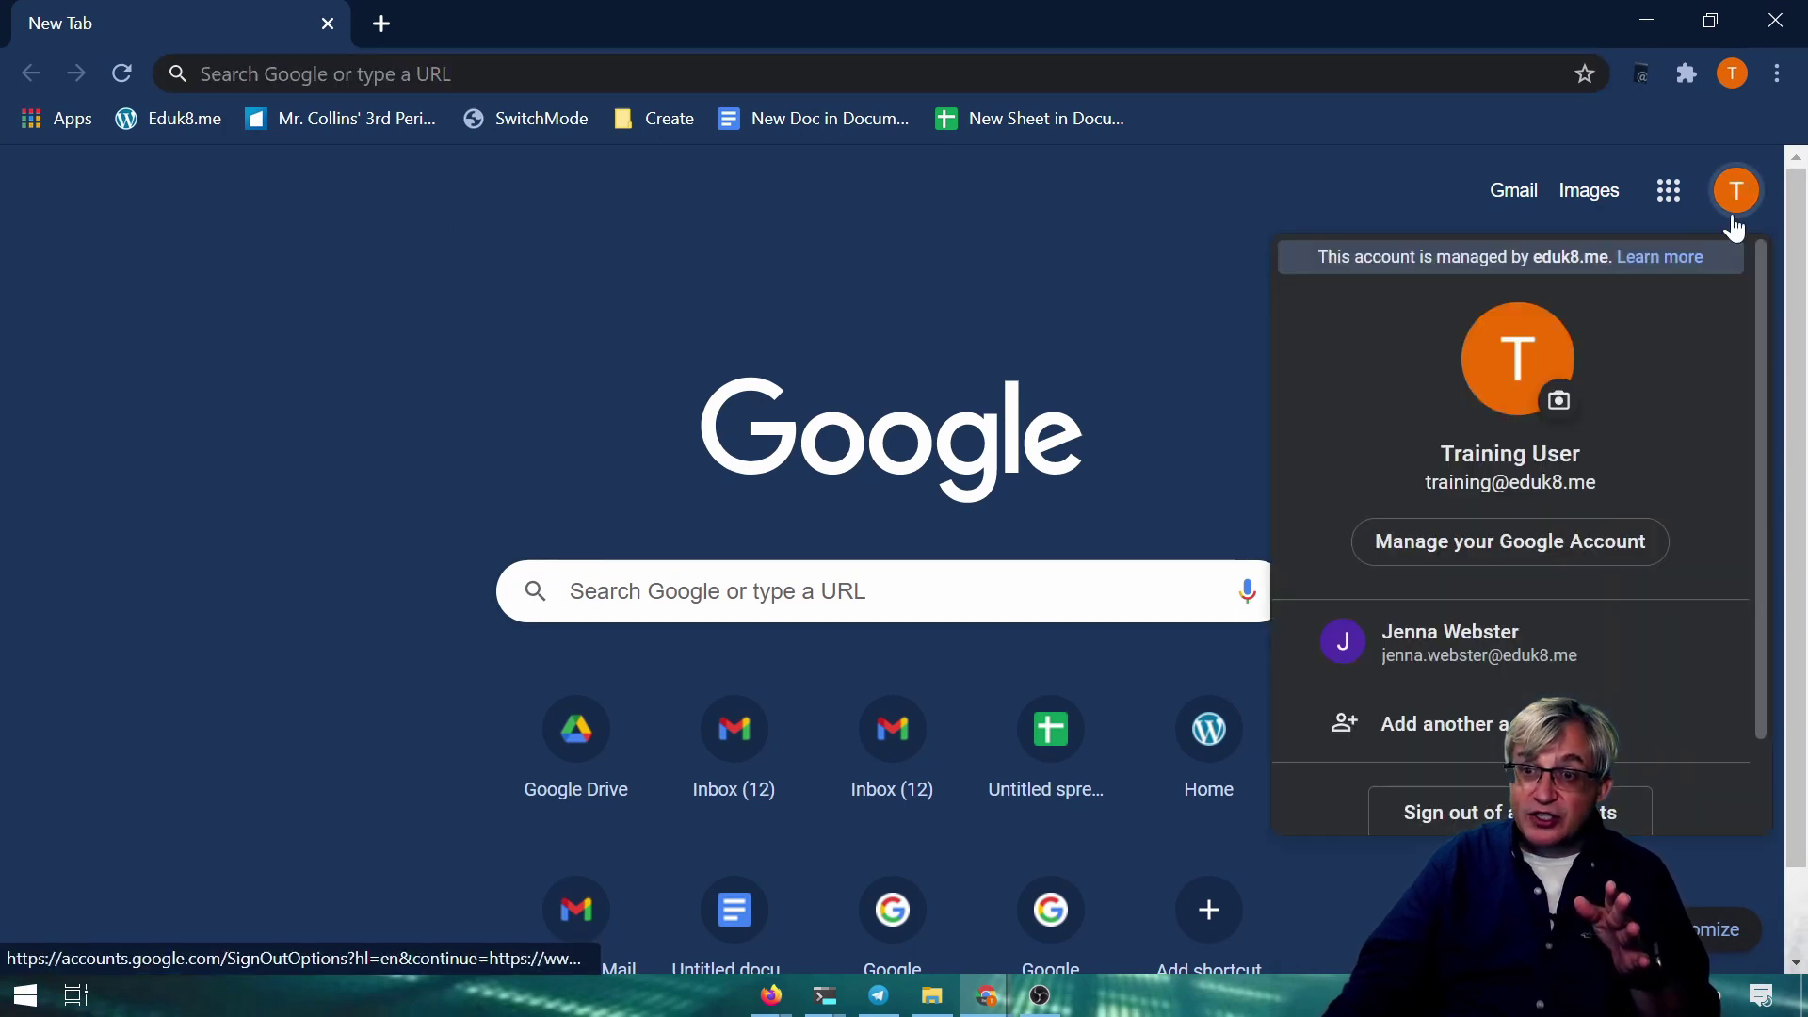
{"action": "left_click", "coordinate": [816, 277]}
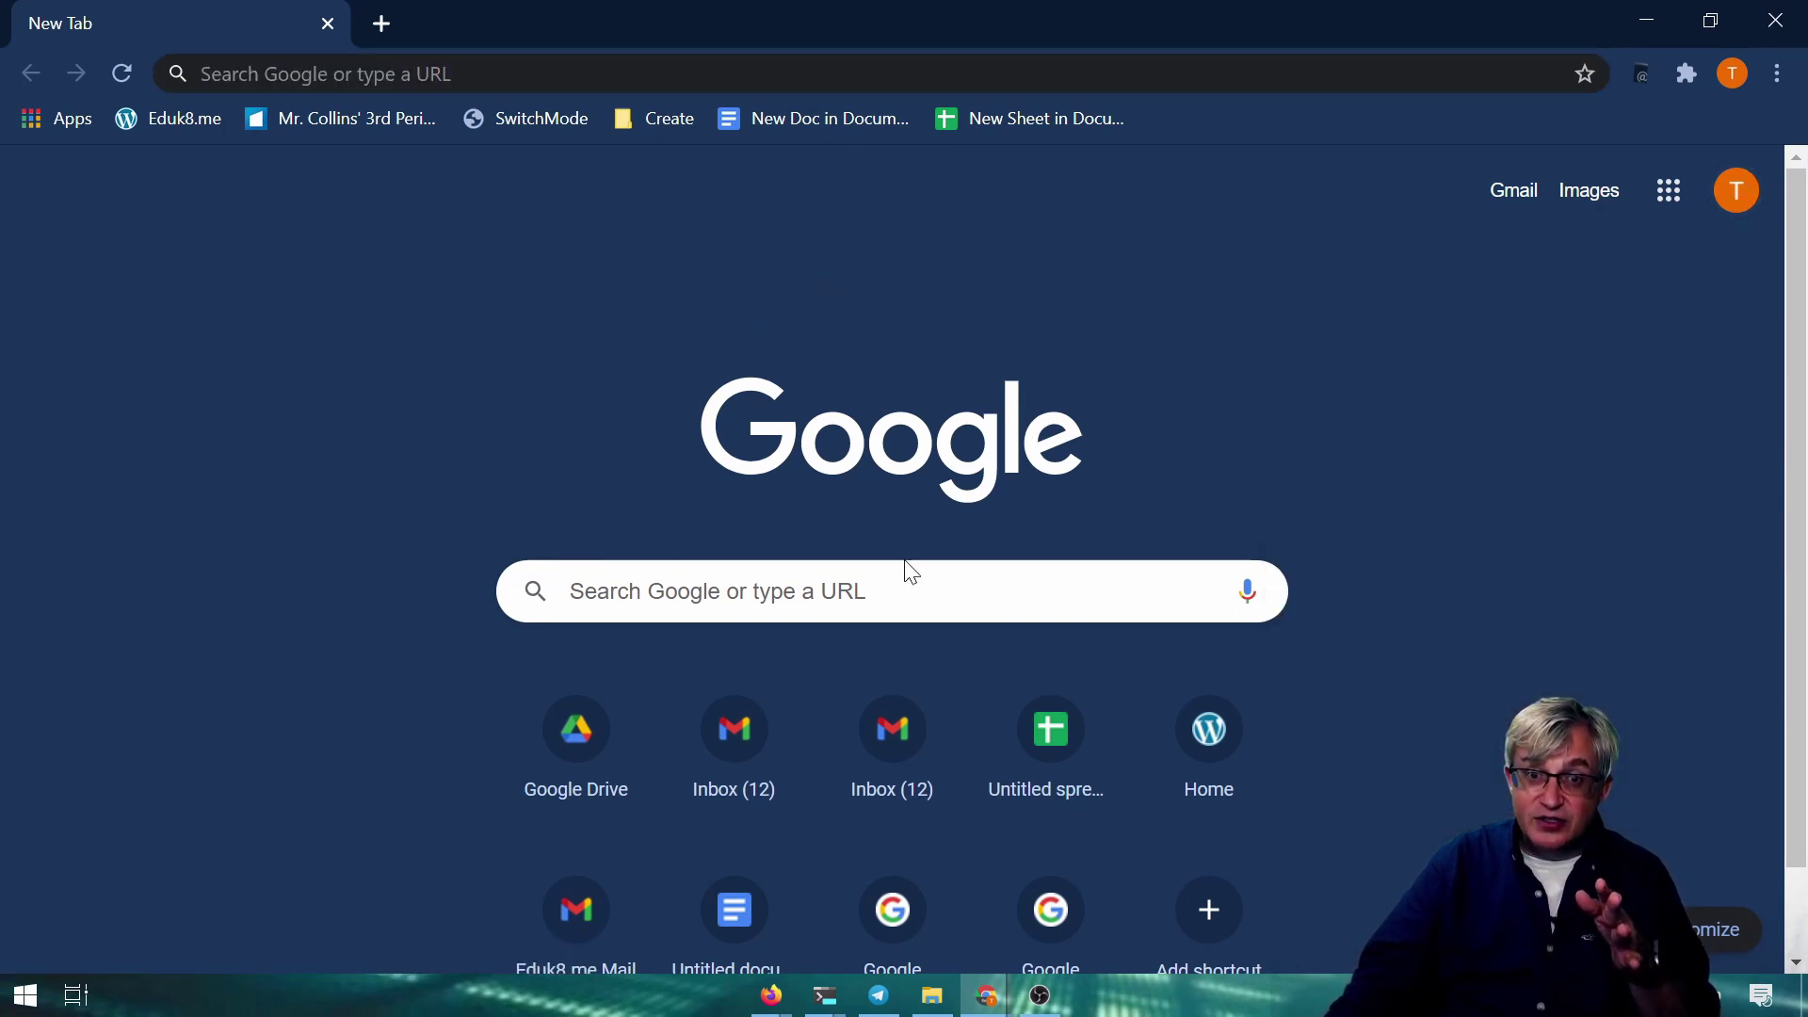
{"action": "left_click", "coordinate": [1734, 200]}
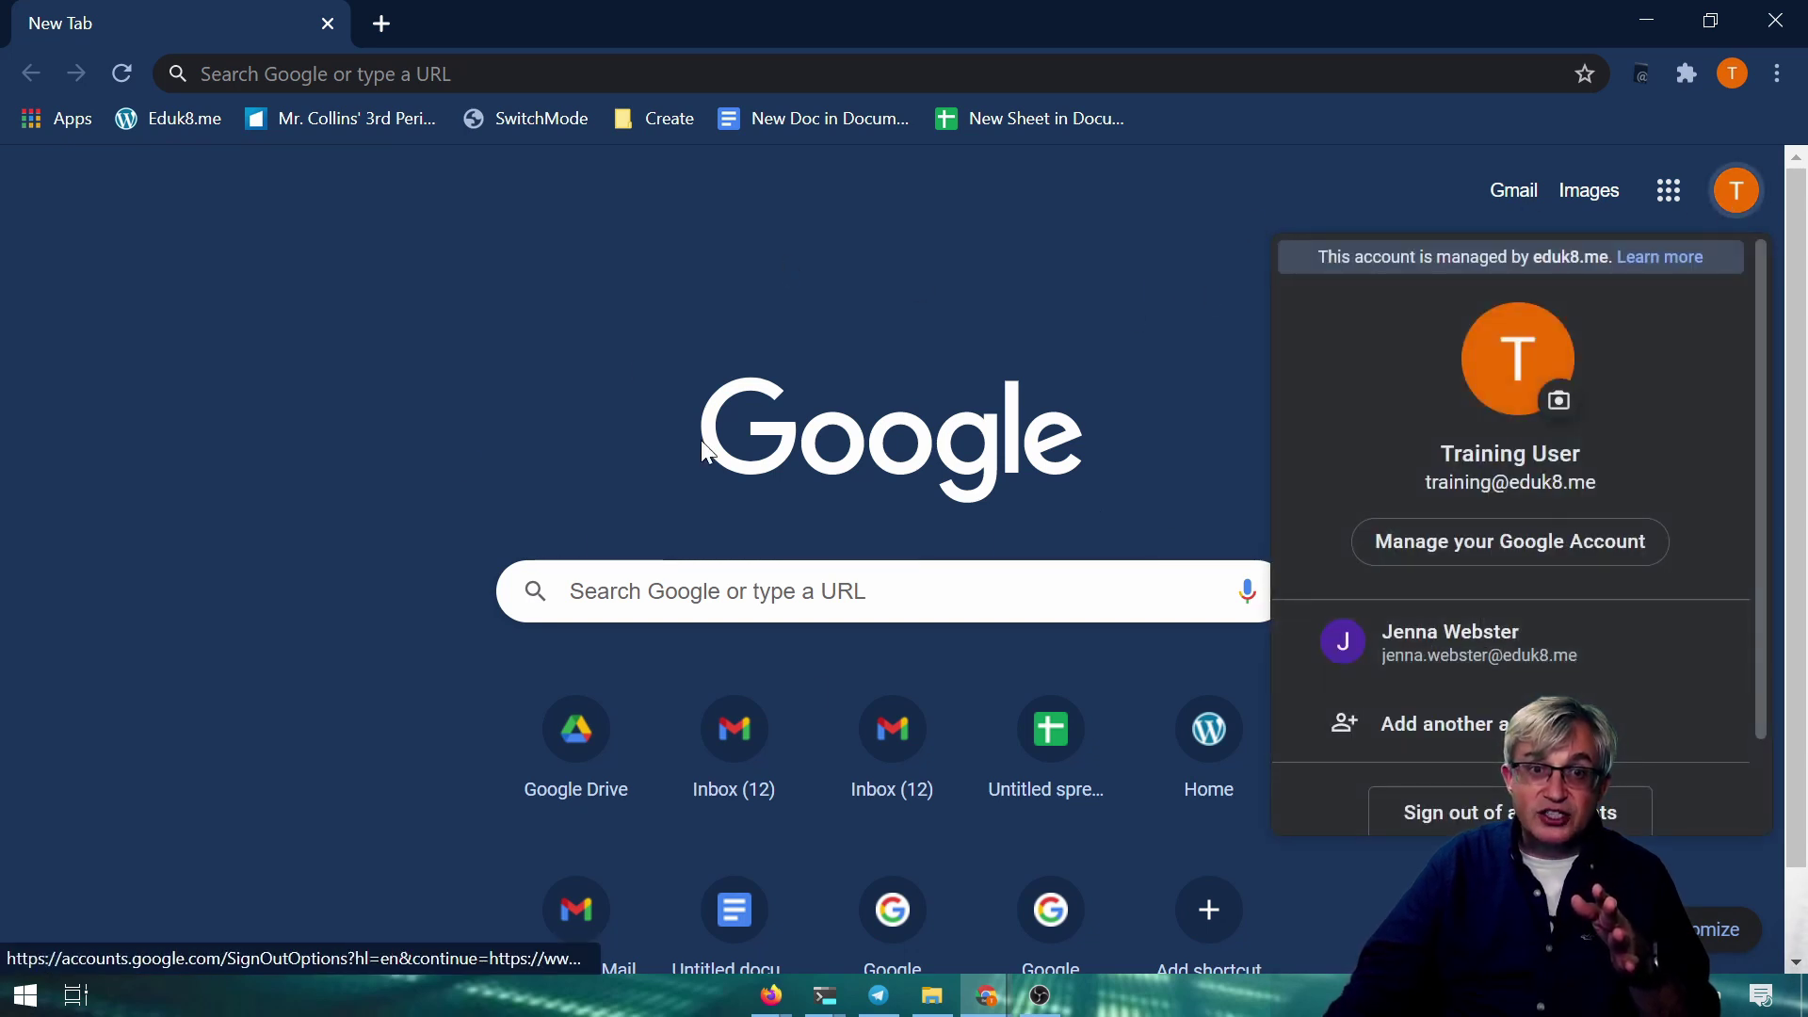
{"action": "left_click", "coordinate": [938, 317]}
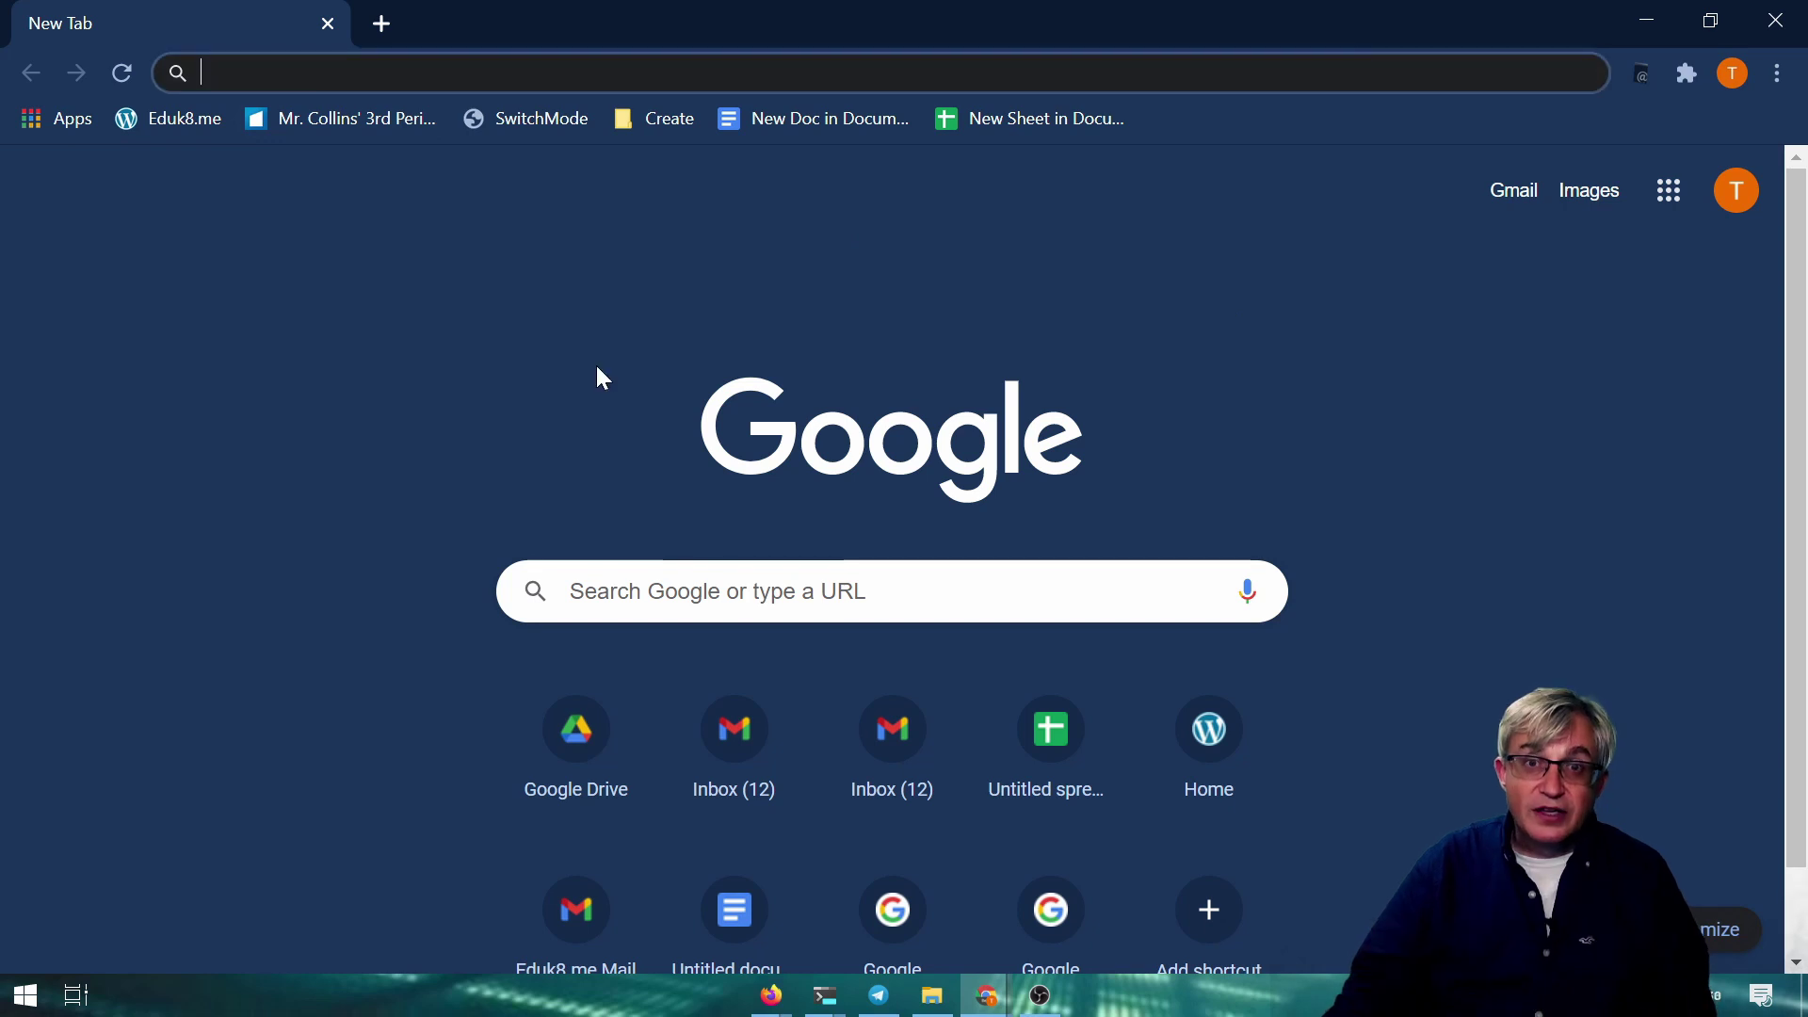
Load the Gmail authuser address with authuser set to the second account's user name
{"action": "key", "text": "ctrl+v"}
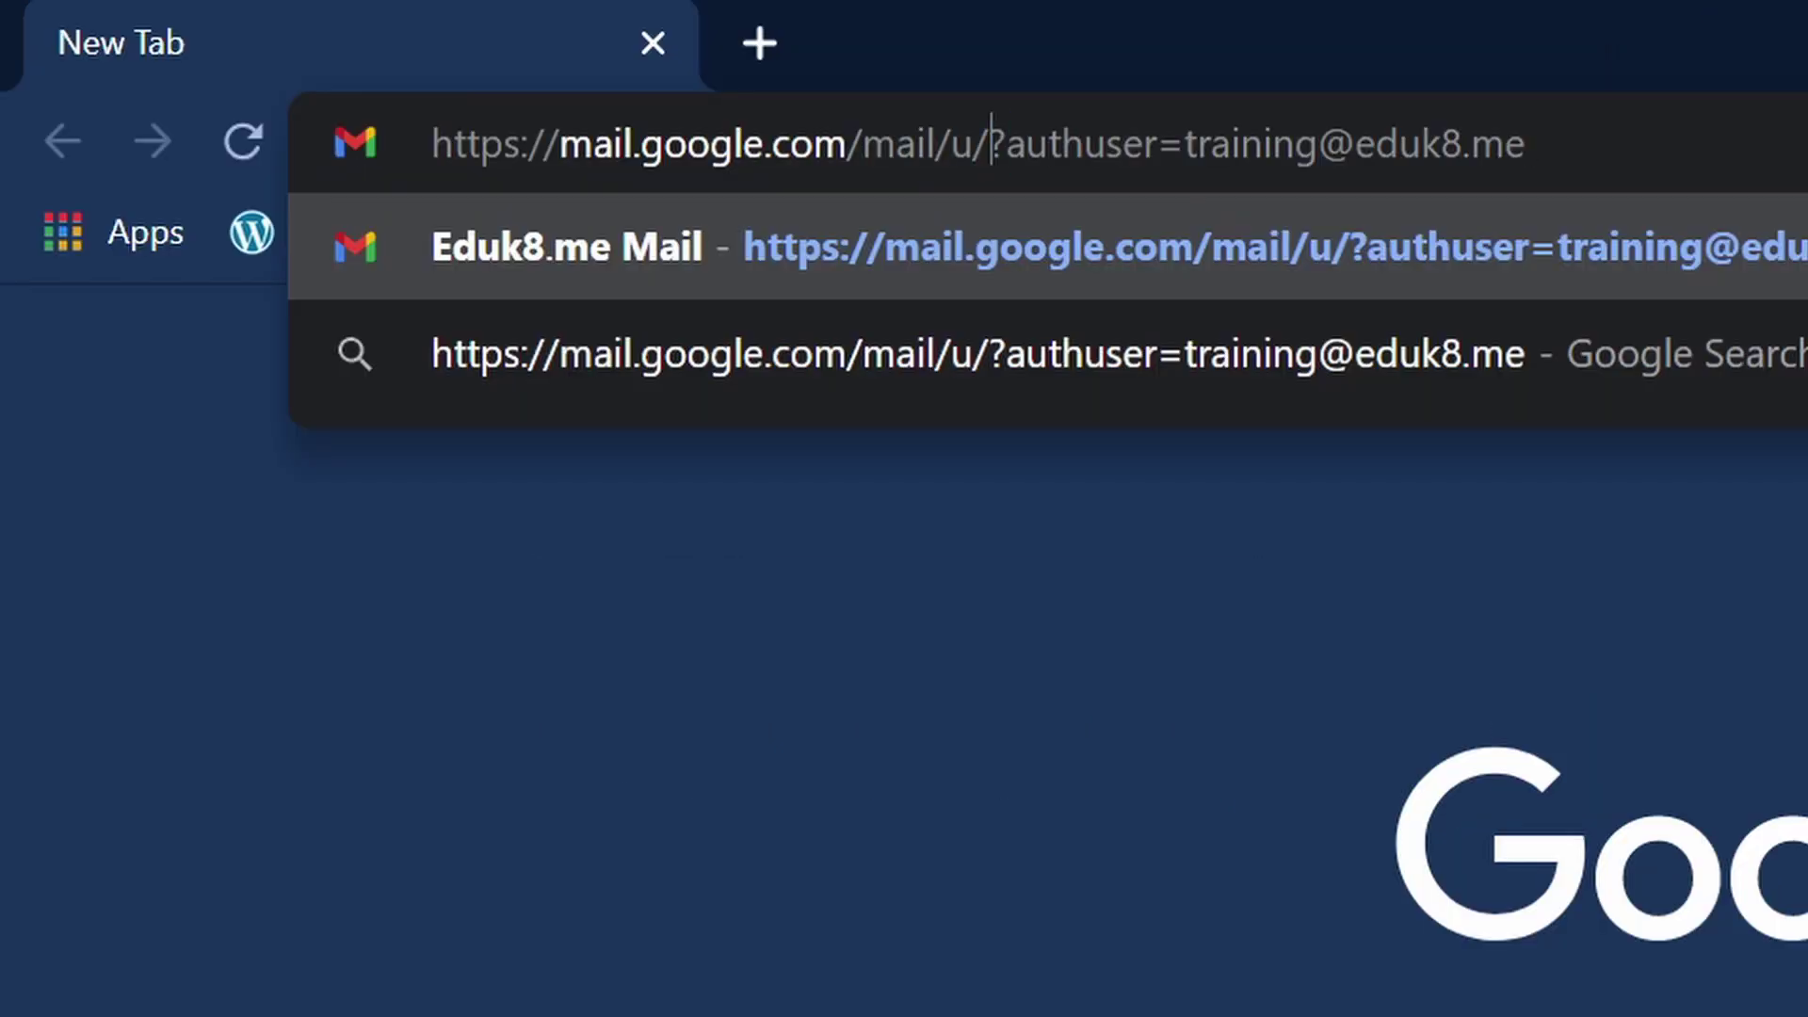
{"action": "key", "text": "ctrl+shift+Left"}
{"action": "key", "text": "ctrl+shift+Left"}
{"action": "key", "text": "ctrl+shift+Left"}
{"action": "key", "text": "ctrl+shift+Left"}
{"action": "key", "text": "ctrl+shift+Left"}
{"action": "key", "text": "ctrl+shift+Left"}
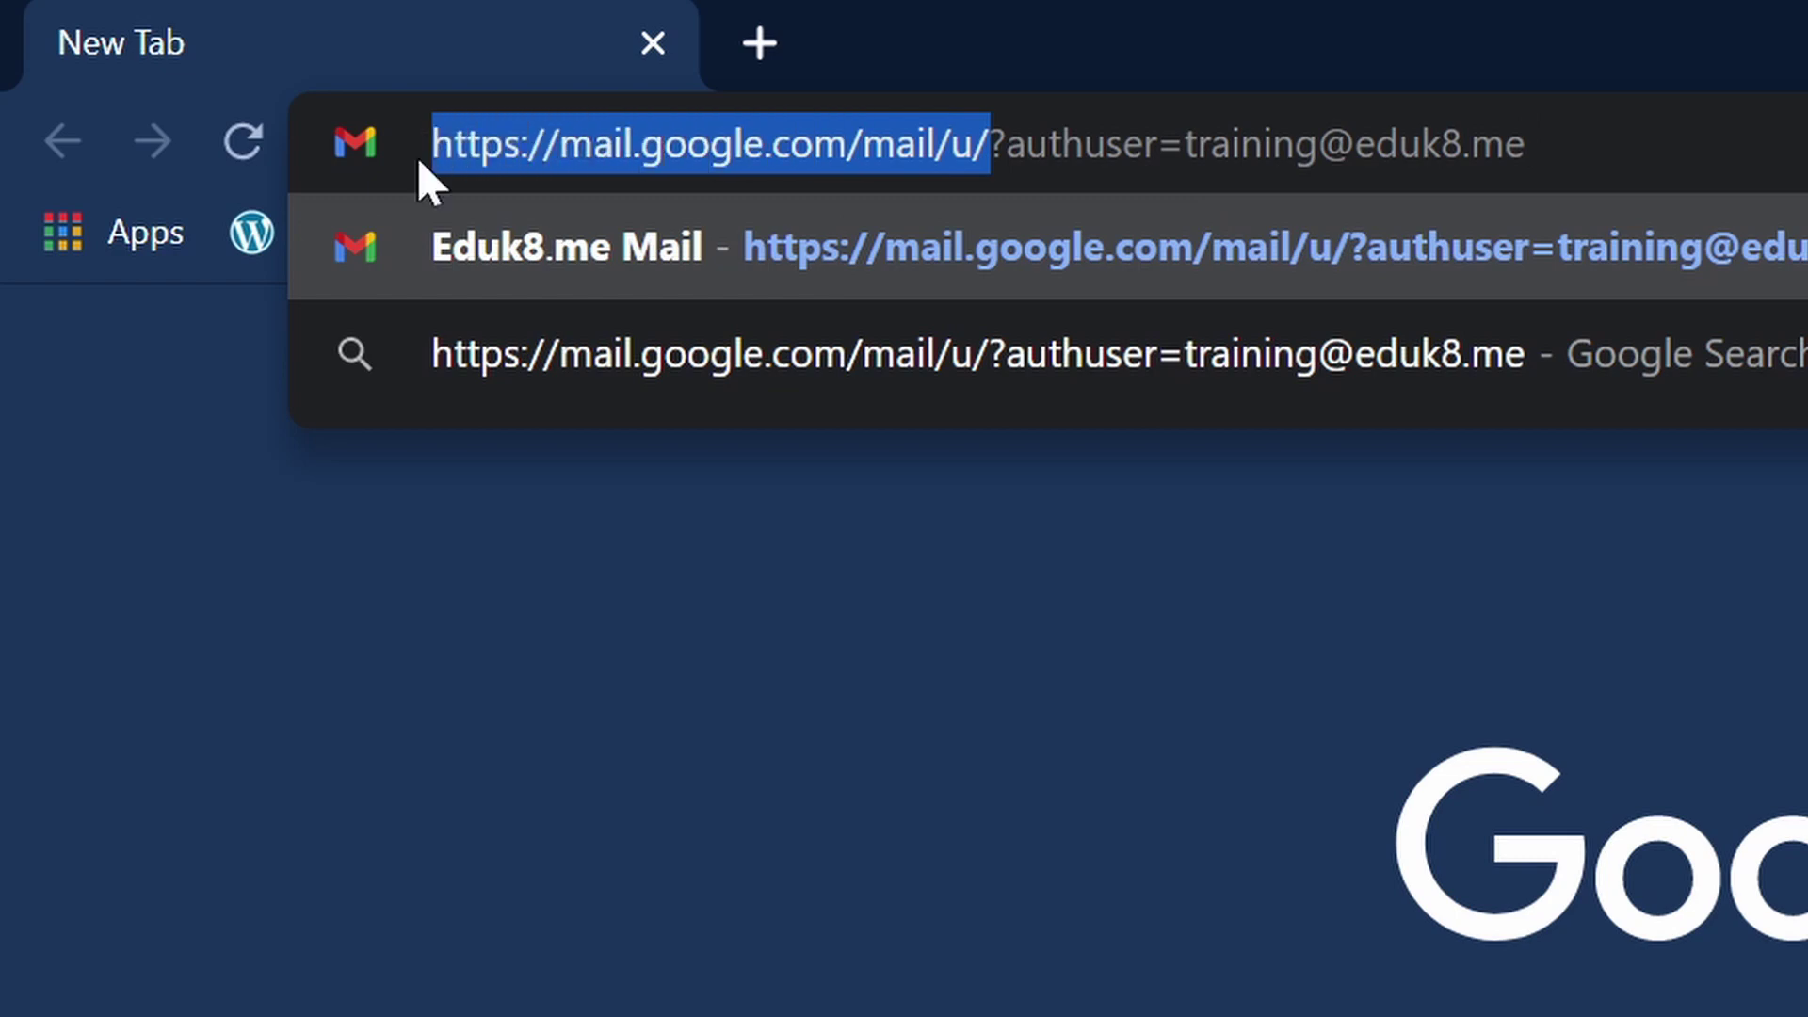
{"action": "left_click", "coordinate": [994, 158]}
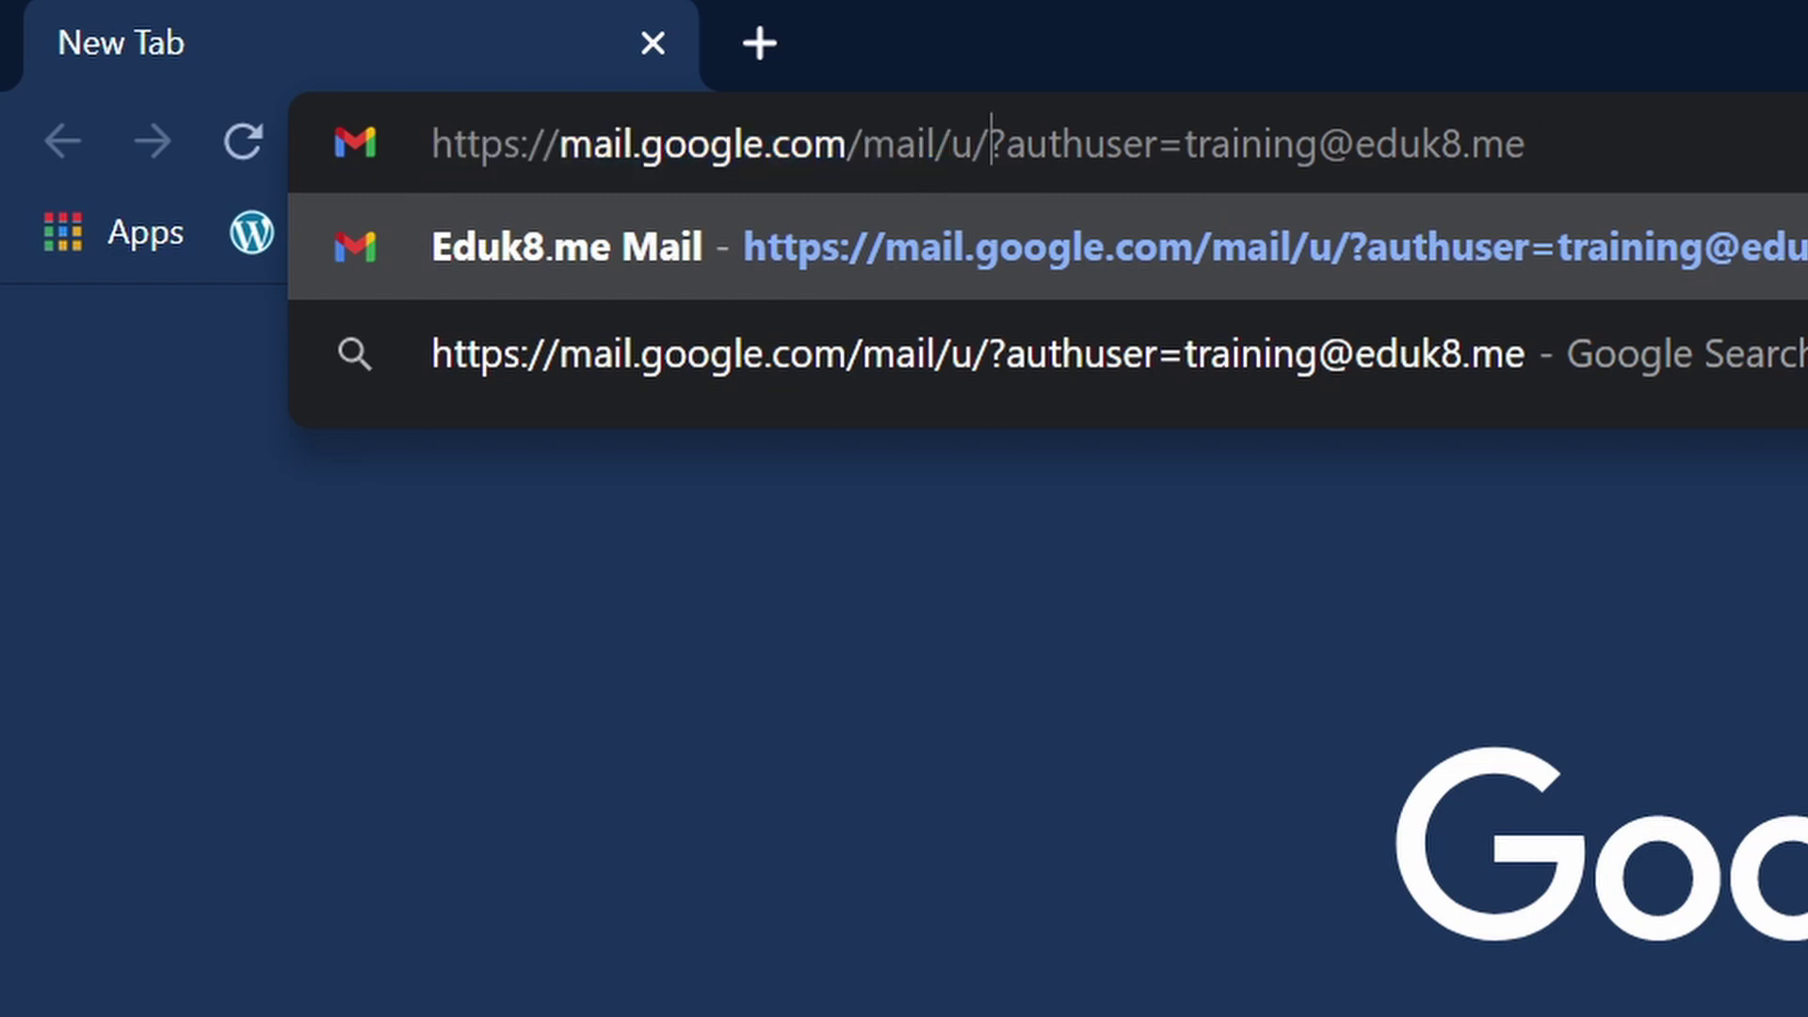
{"action": "key", "text": "shift+Right"}
{"action": "key", "text": "shift+Right"}
{"action": "key", "text": "shift+Right"}
{"action": "key", "text": "shift+Right"}
{"action": "key", "text": "shift+Right"}
{"action": "key", "text": "shift+Right"}
{"action": "key", "text": "shift+Right"}
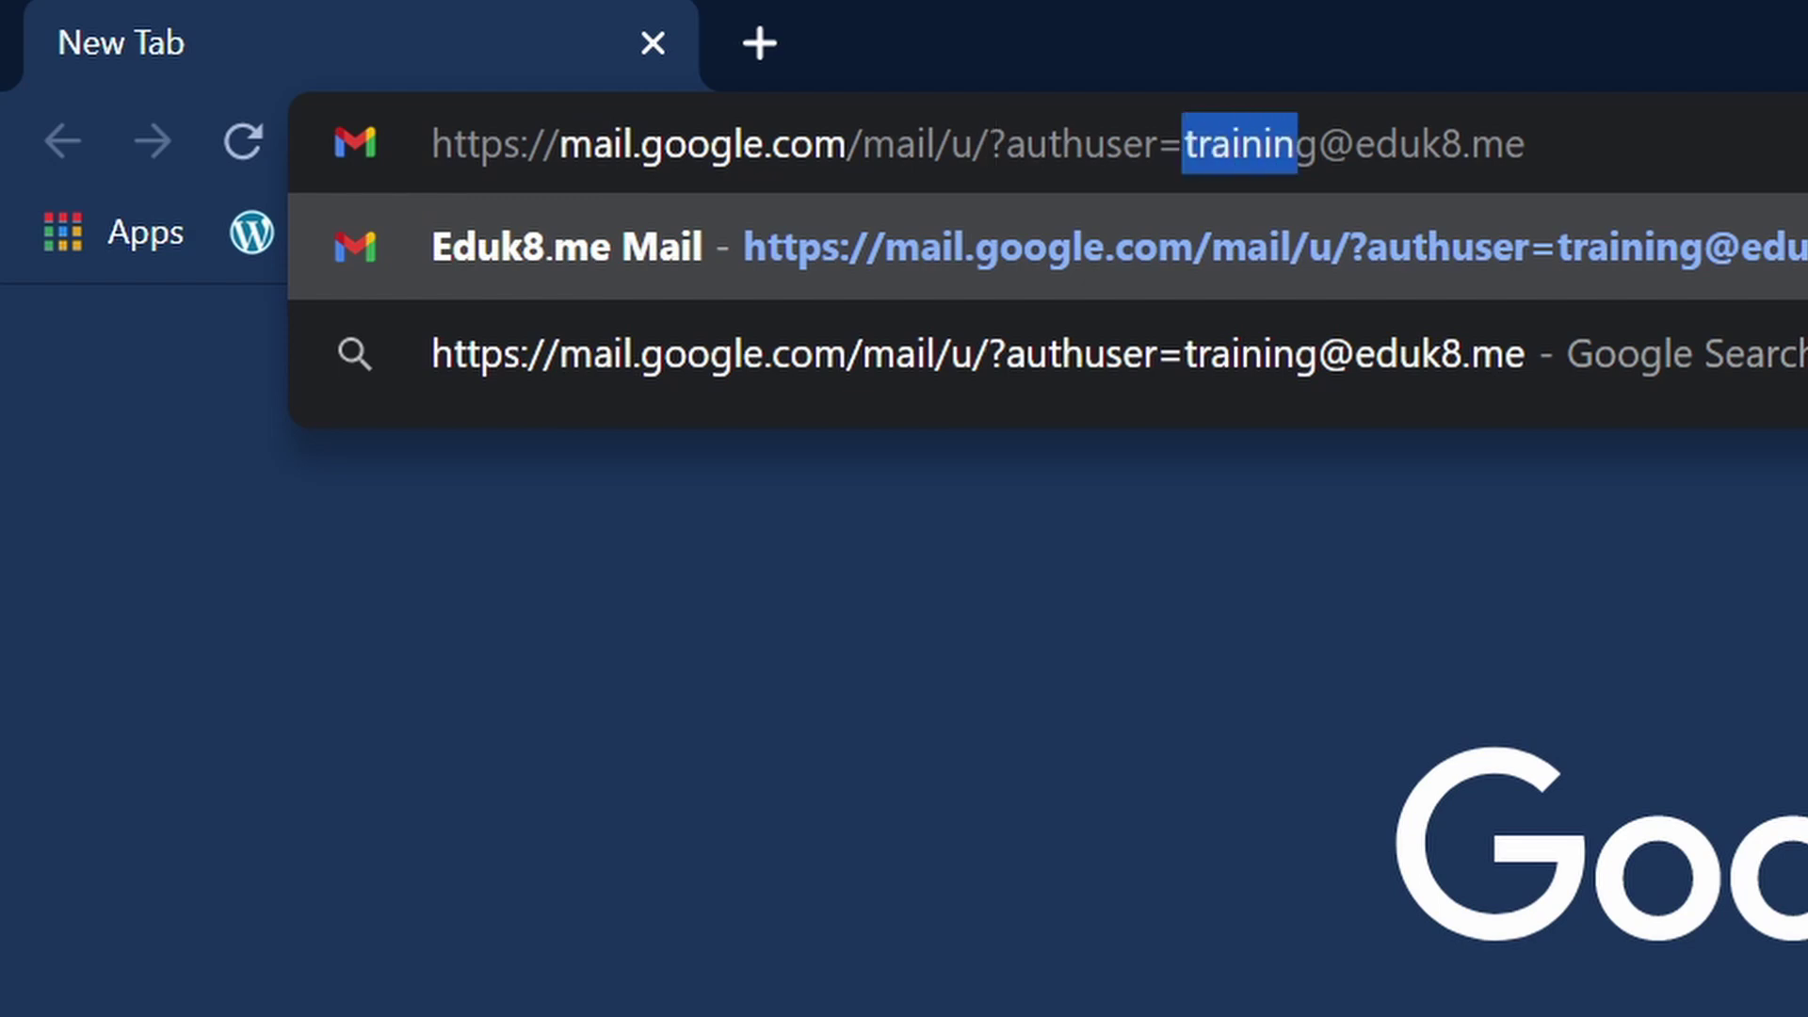
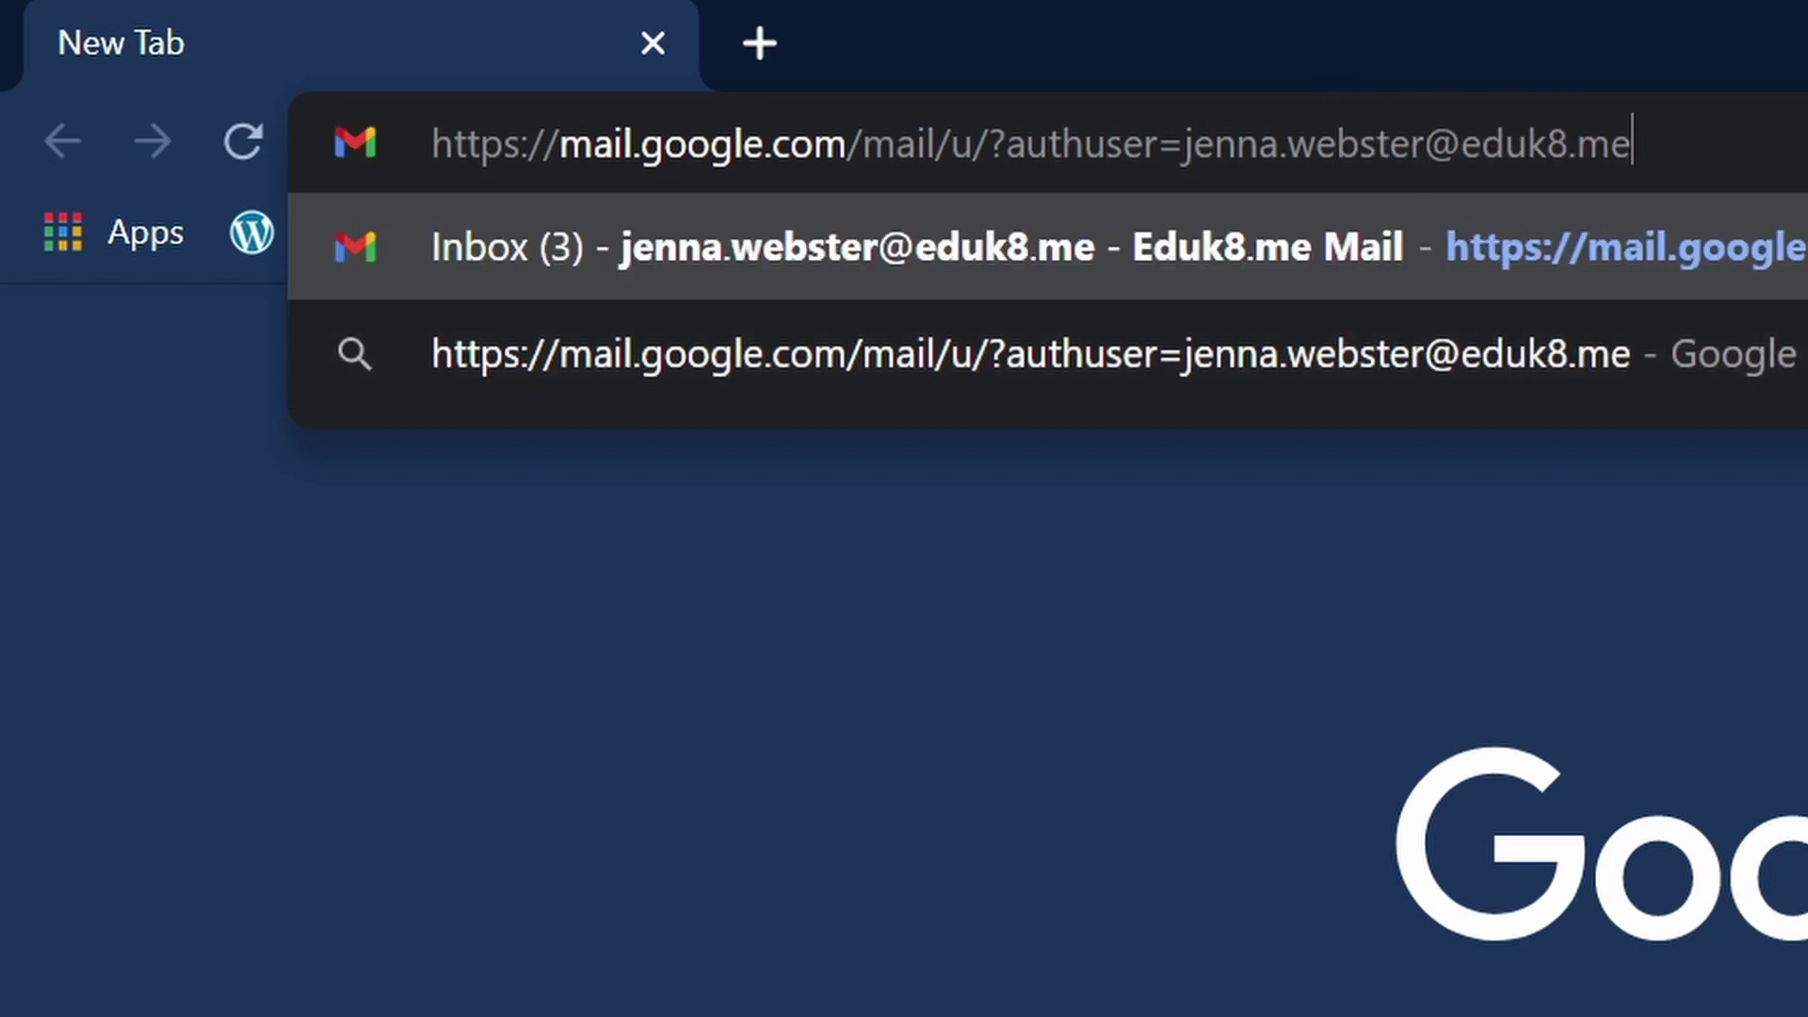
{"action": "key", "text": "ctrl+a"}
{"action": "key", "text": "ctrl+c"}
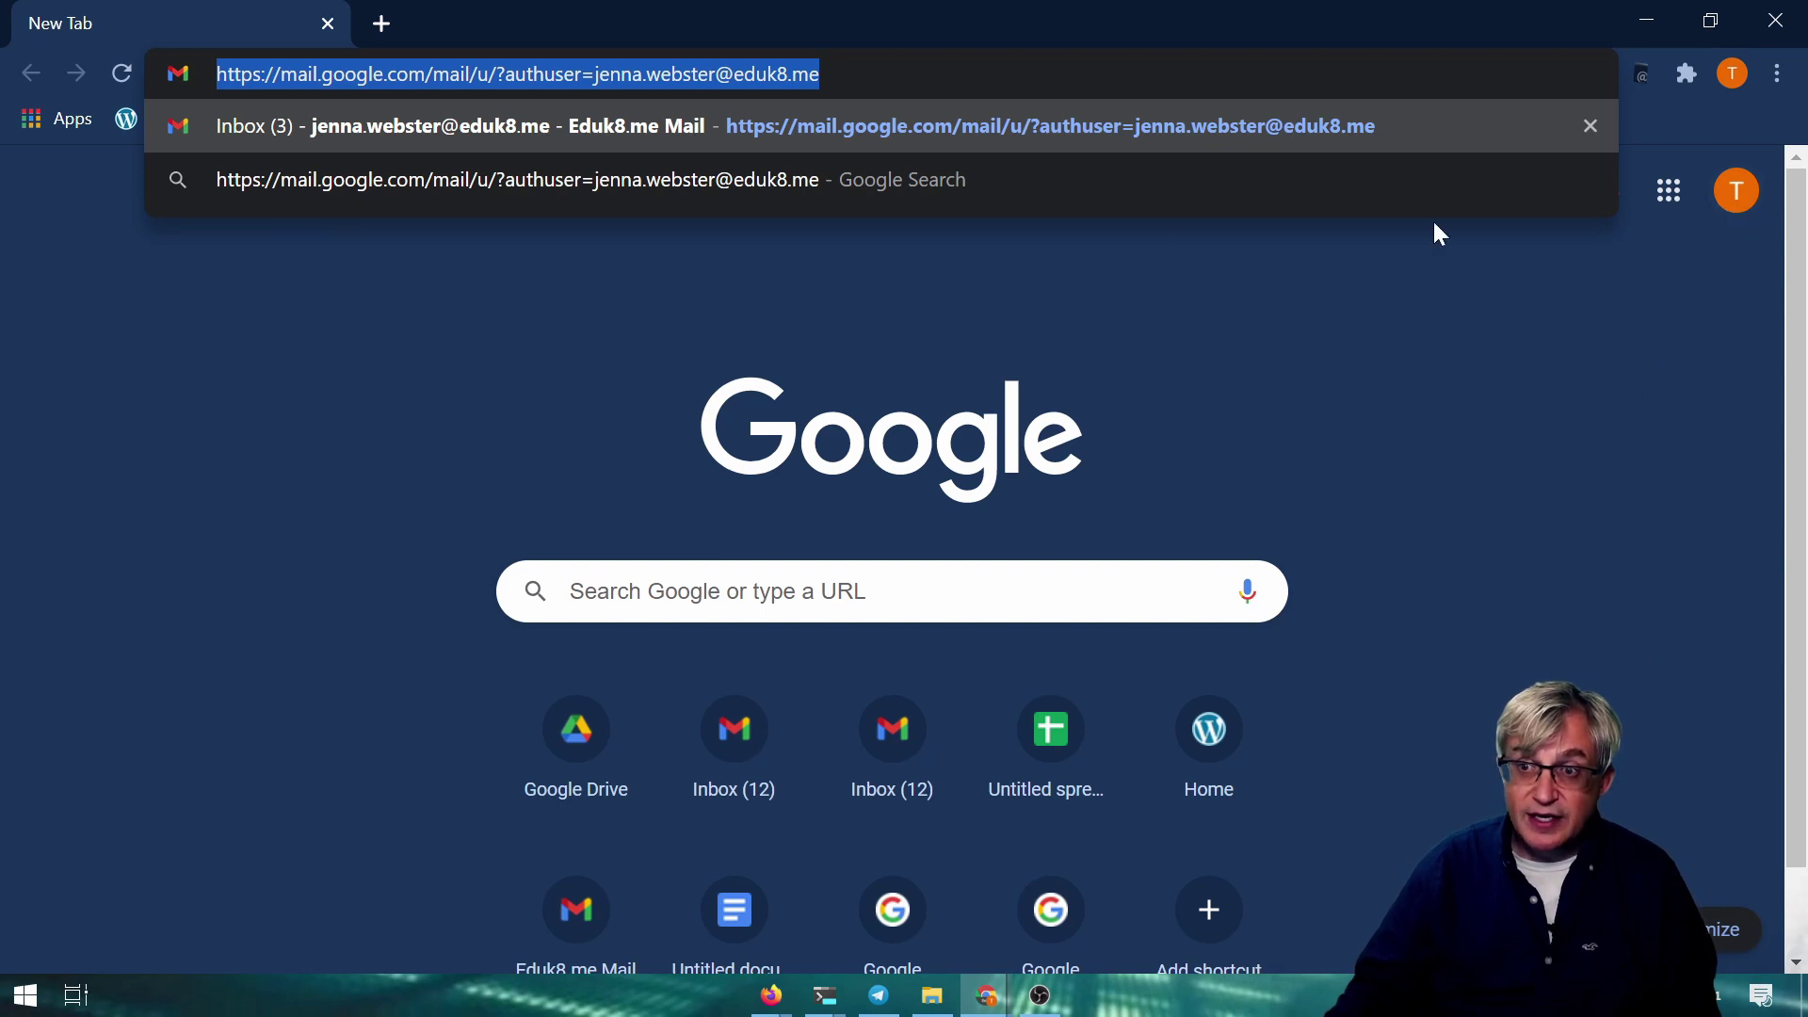
{"action": "key", "text": "Right"}
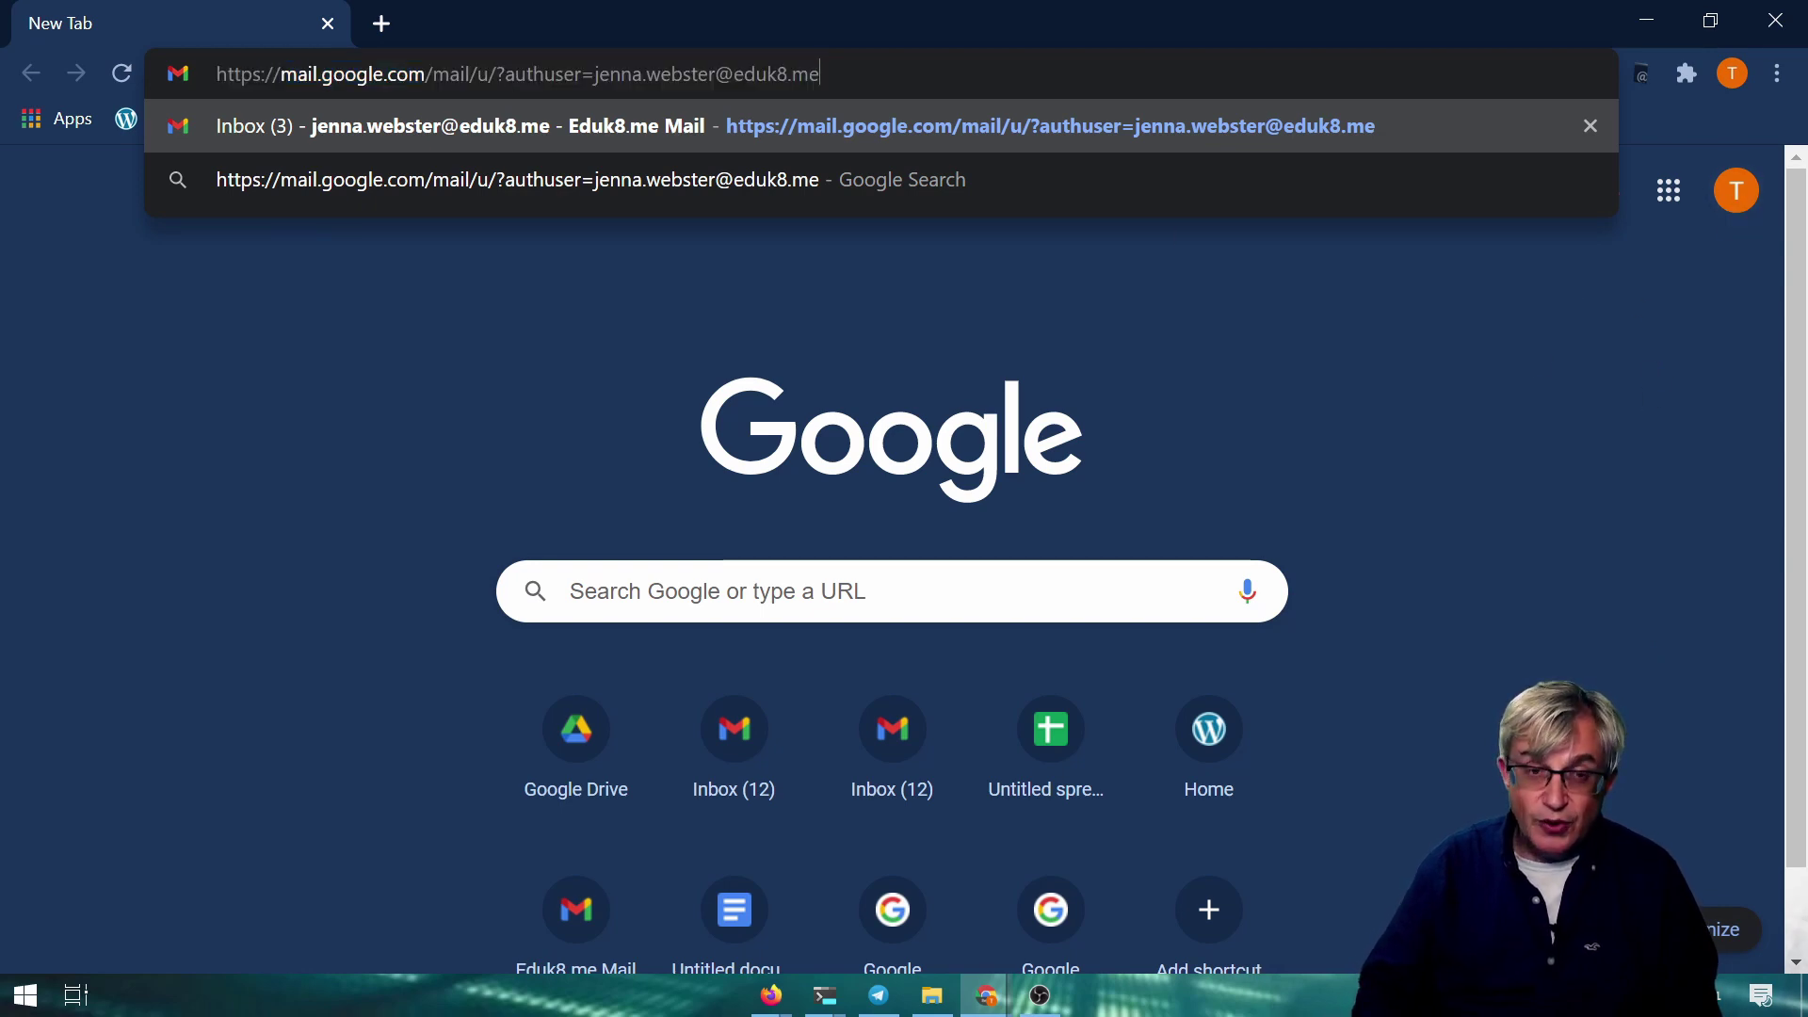
{"action": "key", "text": "Return"}
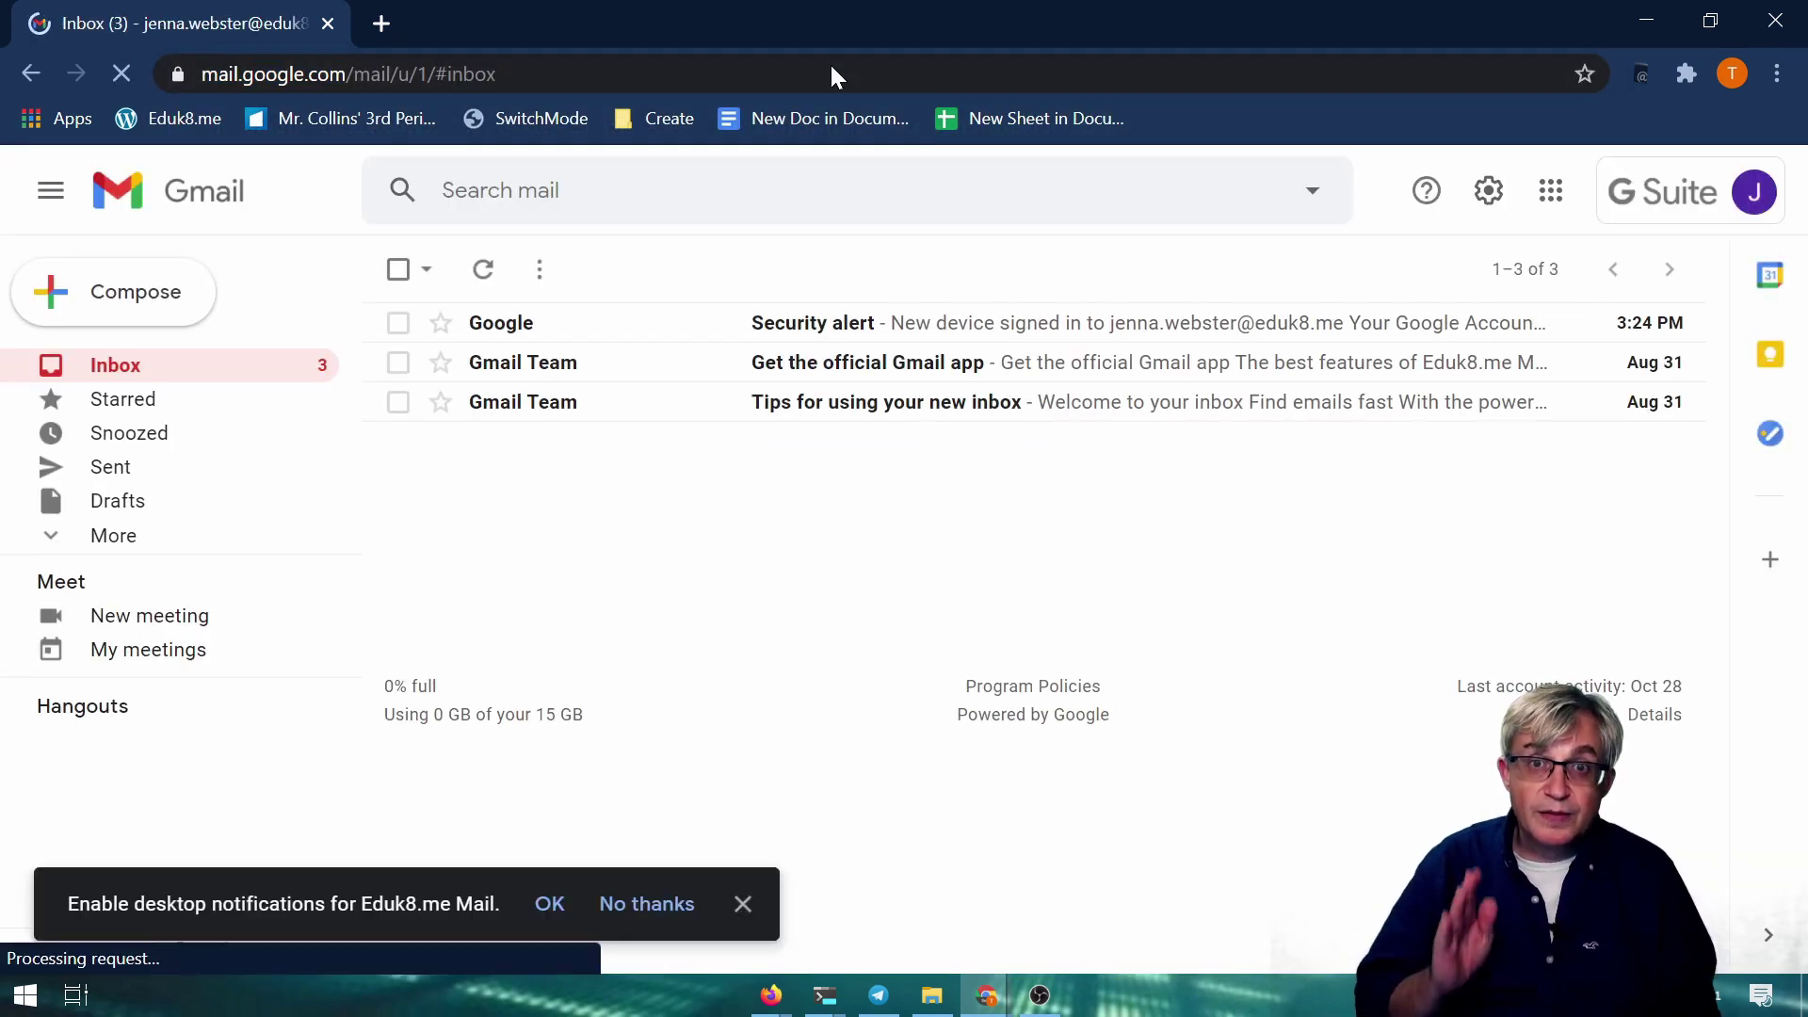
Confirm the inbox belongs to the second account and re-paste the authuser address
{"action": "left_click", "coordinate": [1754, 195]}
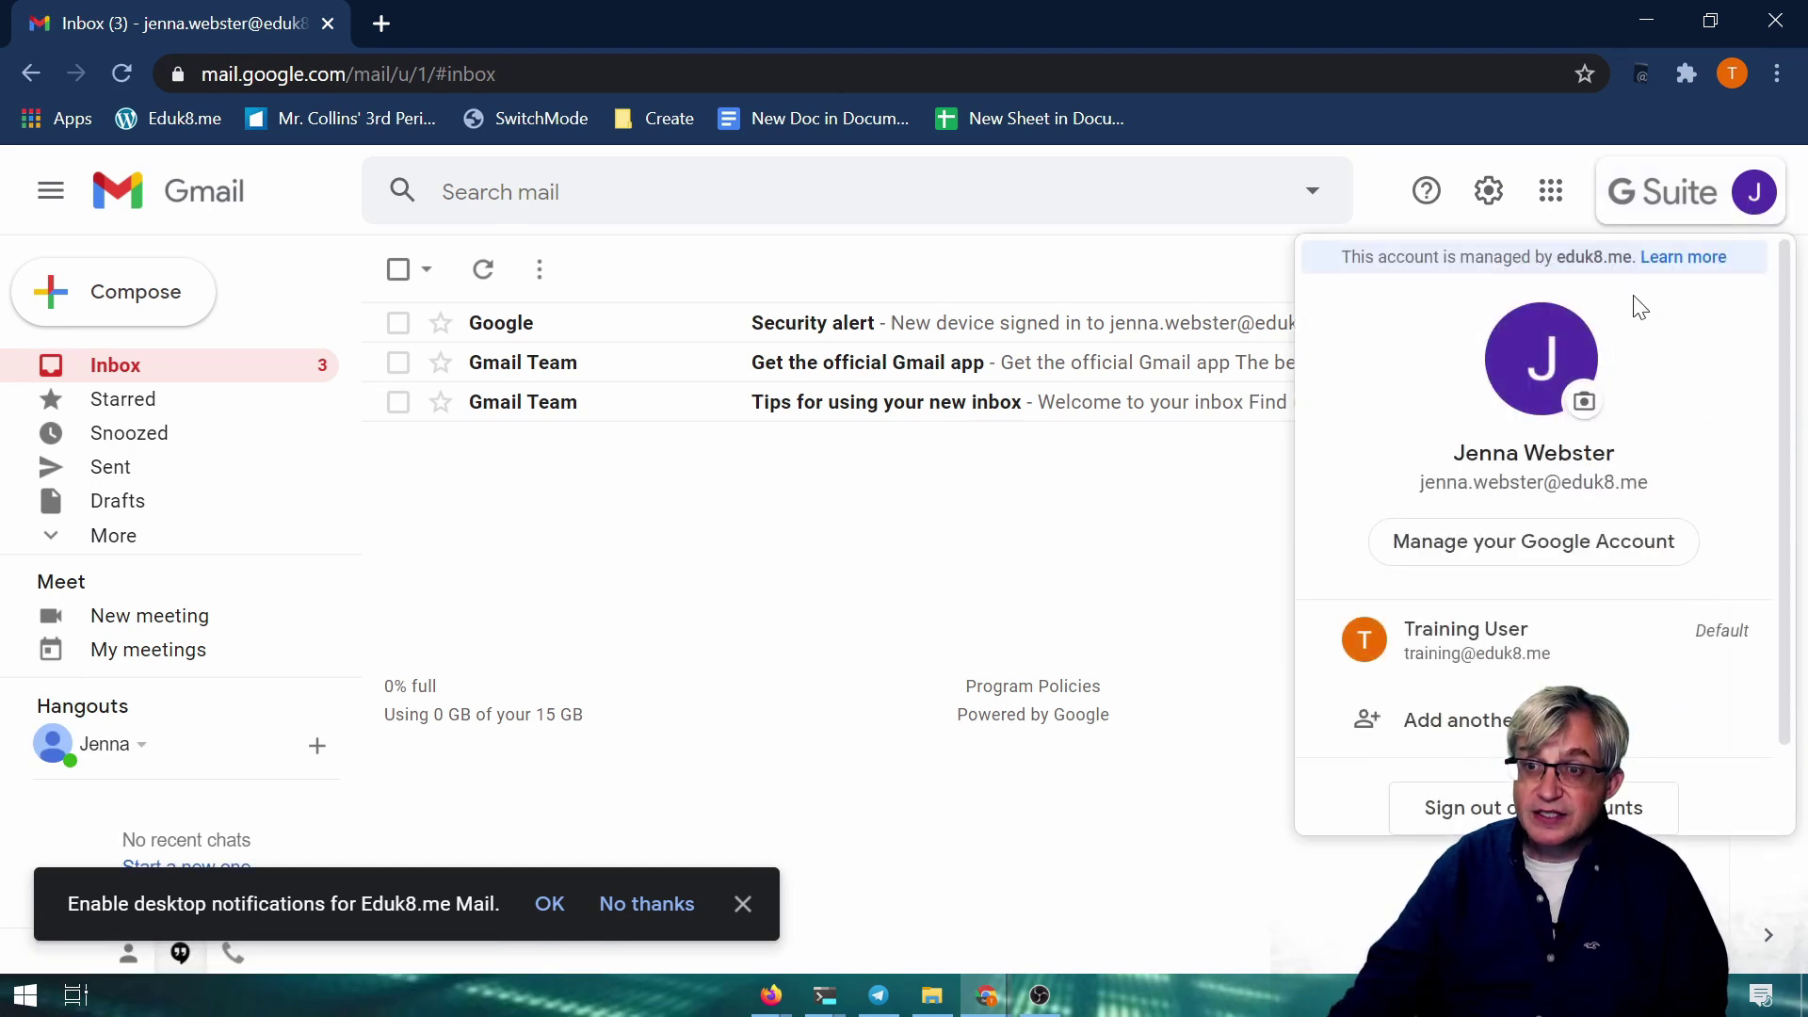
{"action": "left_click", "coordinate": [1268, 230]}
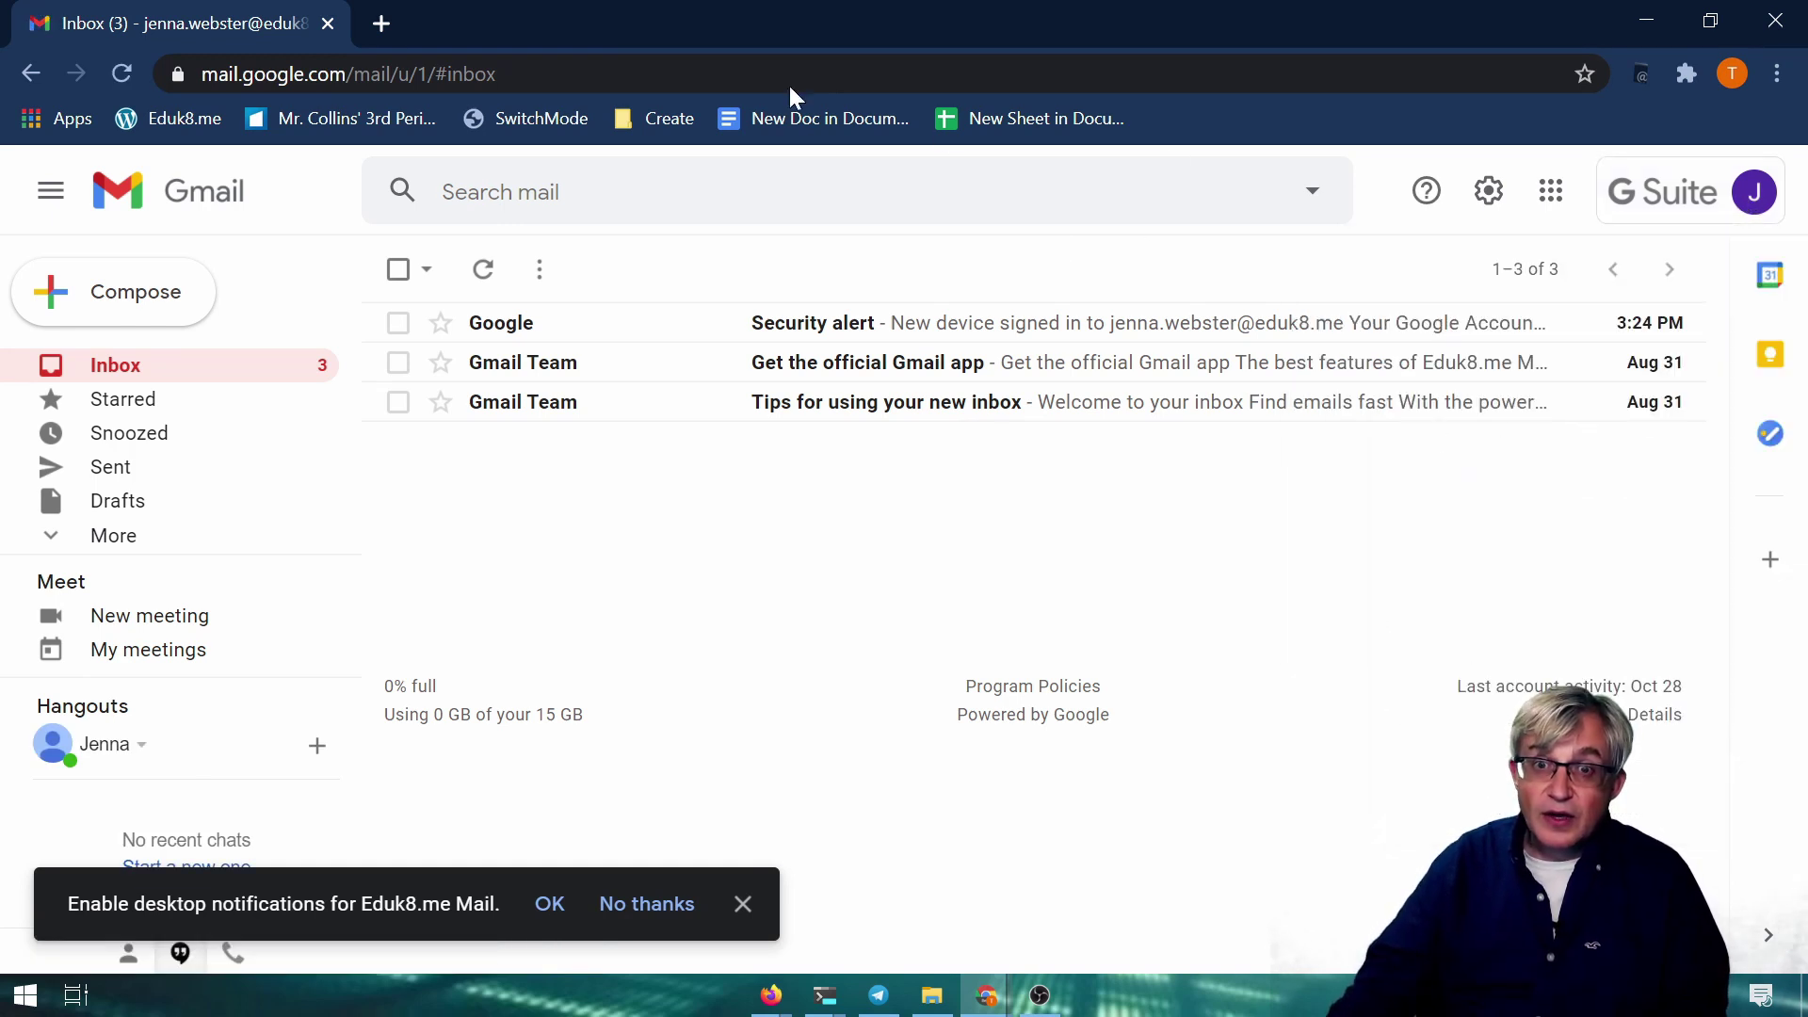
{"action": "left_click", "coordinate": [554, 68]}
{"action": "key", "text": "ctrl+v"}
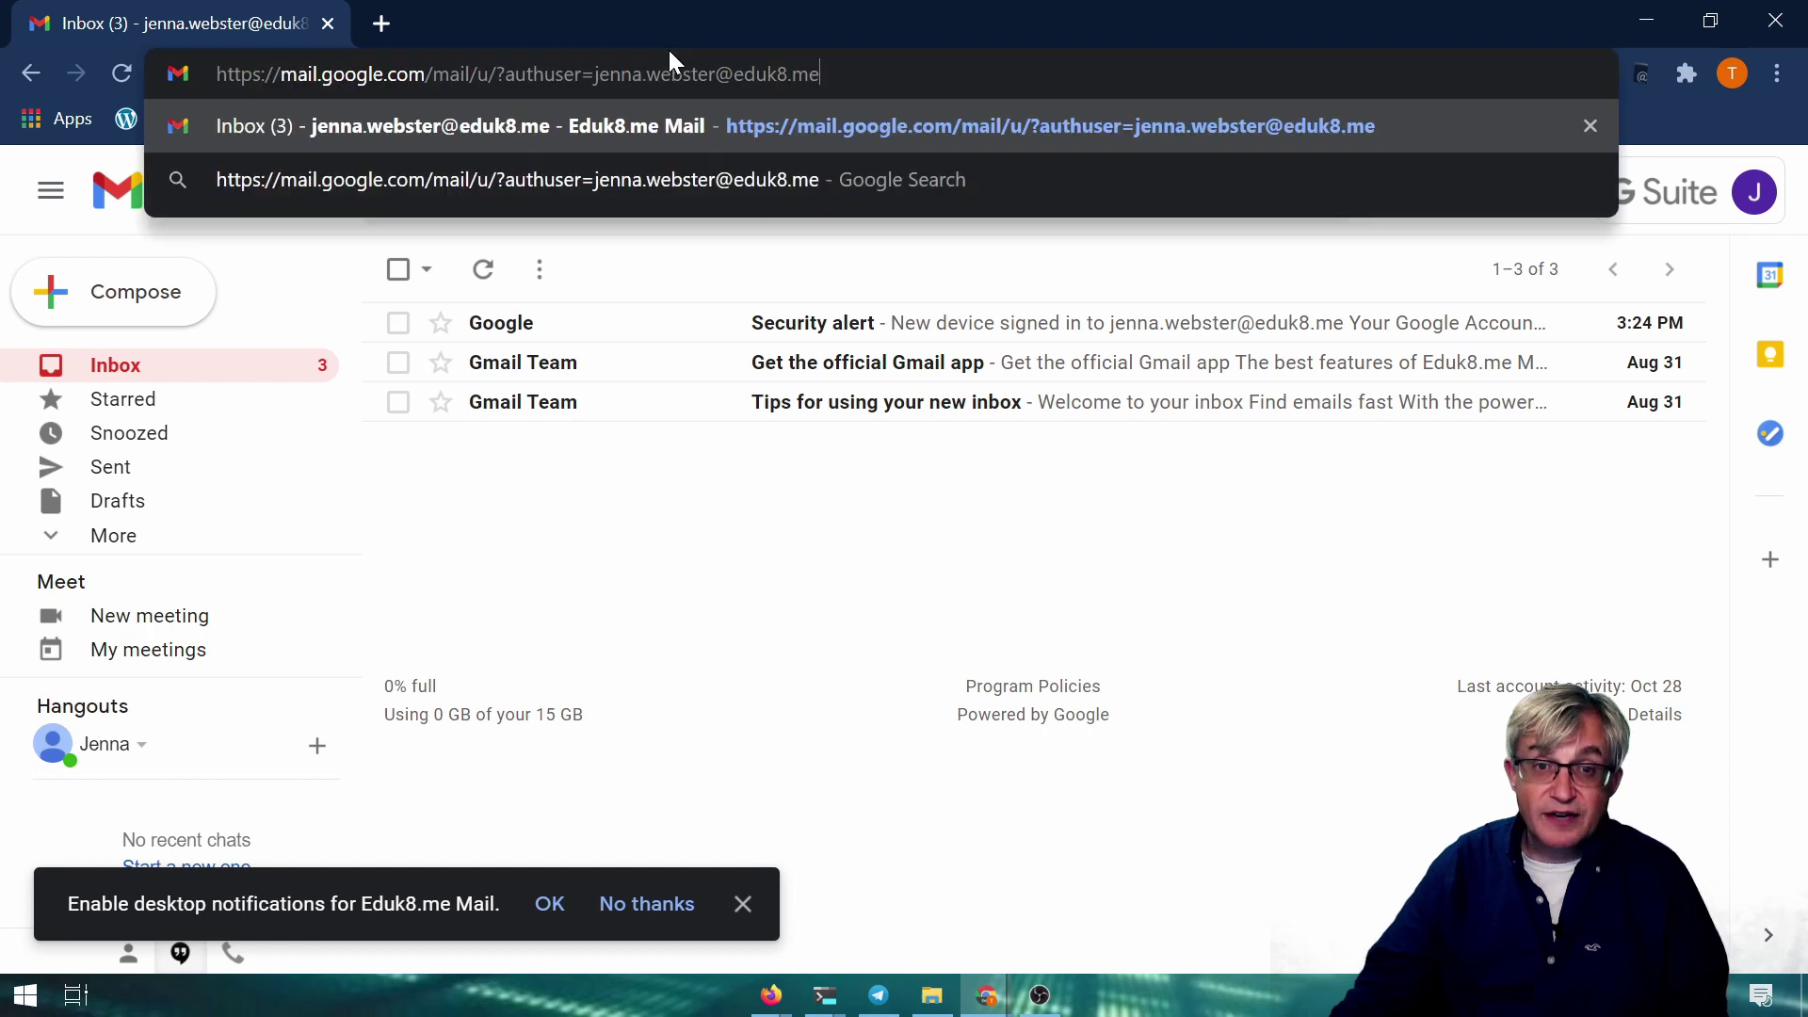
{"action": "key", "text": "Return"}
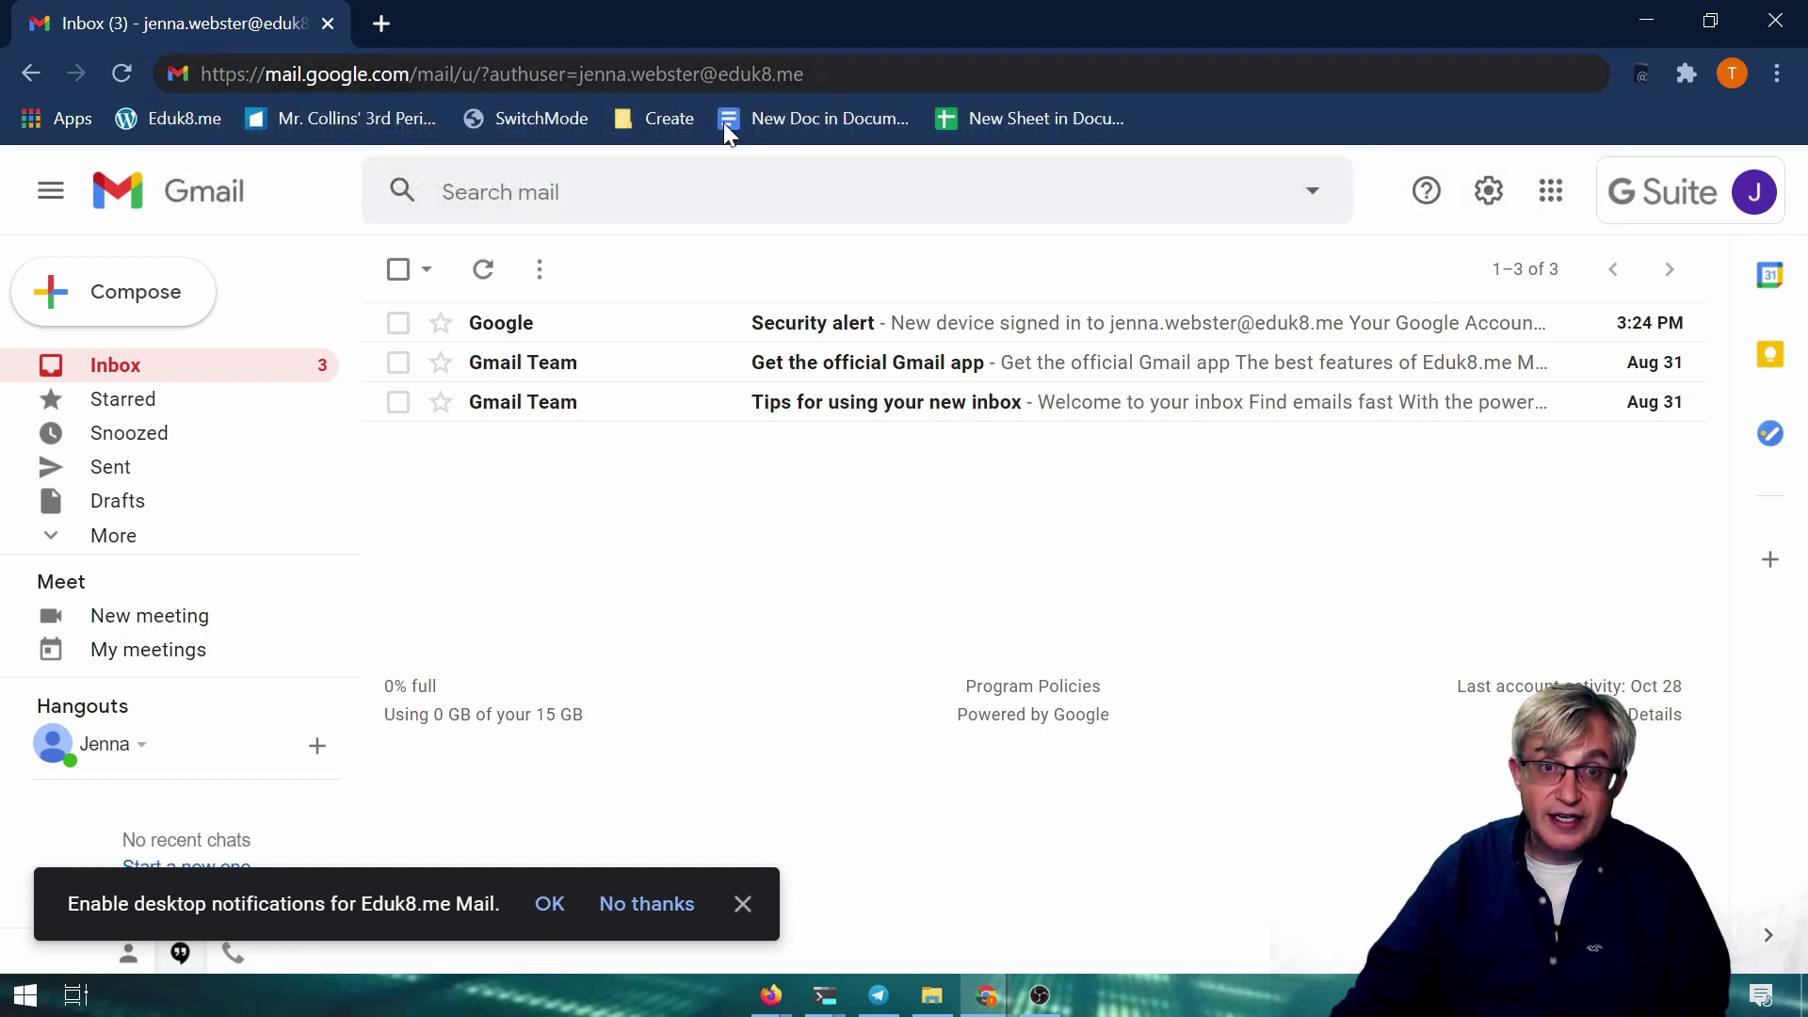
{"action": "left_click", "coordinate": [764, 165]}
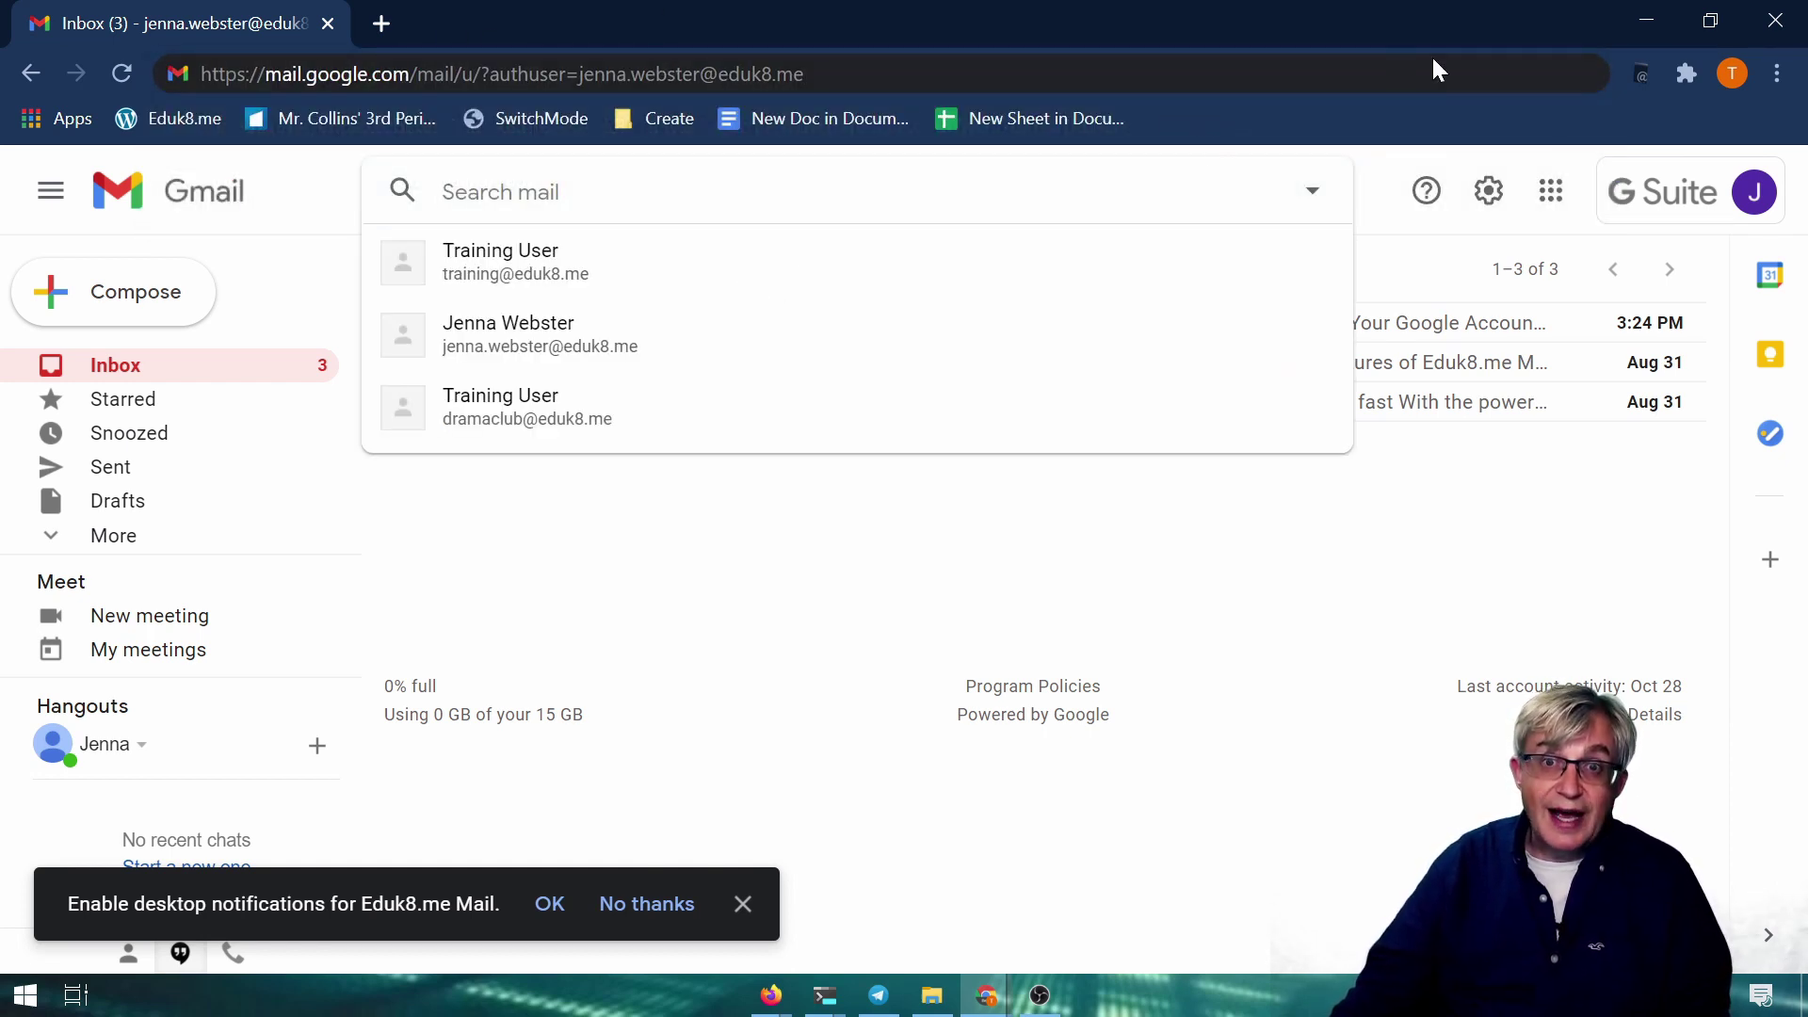
Add a bookmark named after the user's first name plus "'s Inbox", with the authuser link as its URL
{"action": "right_click", "coordinate": [1196, 117]}
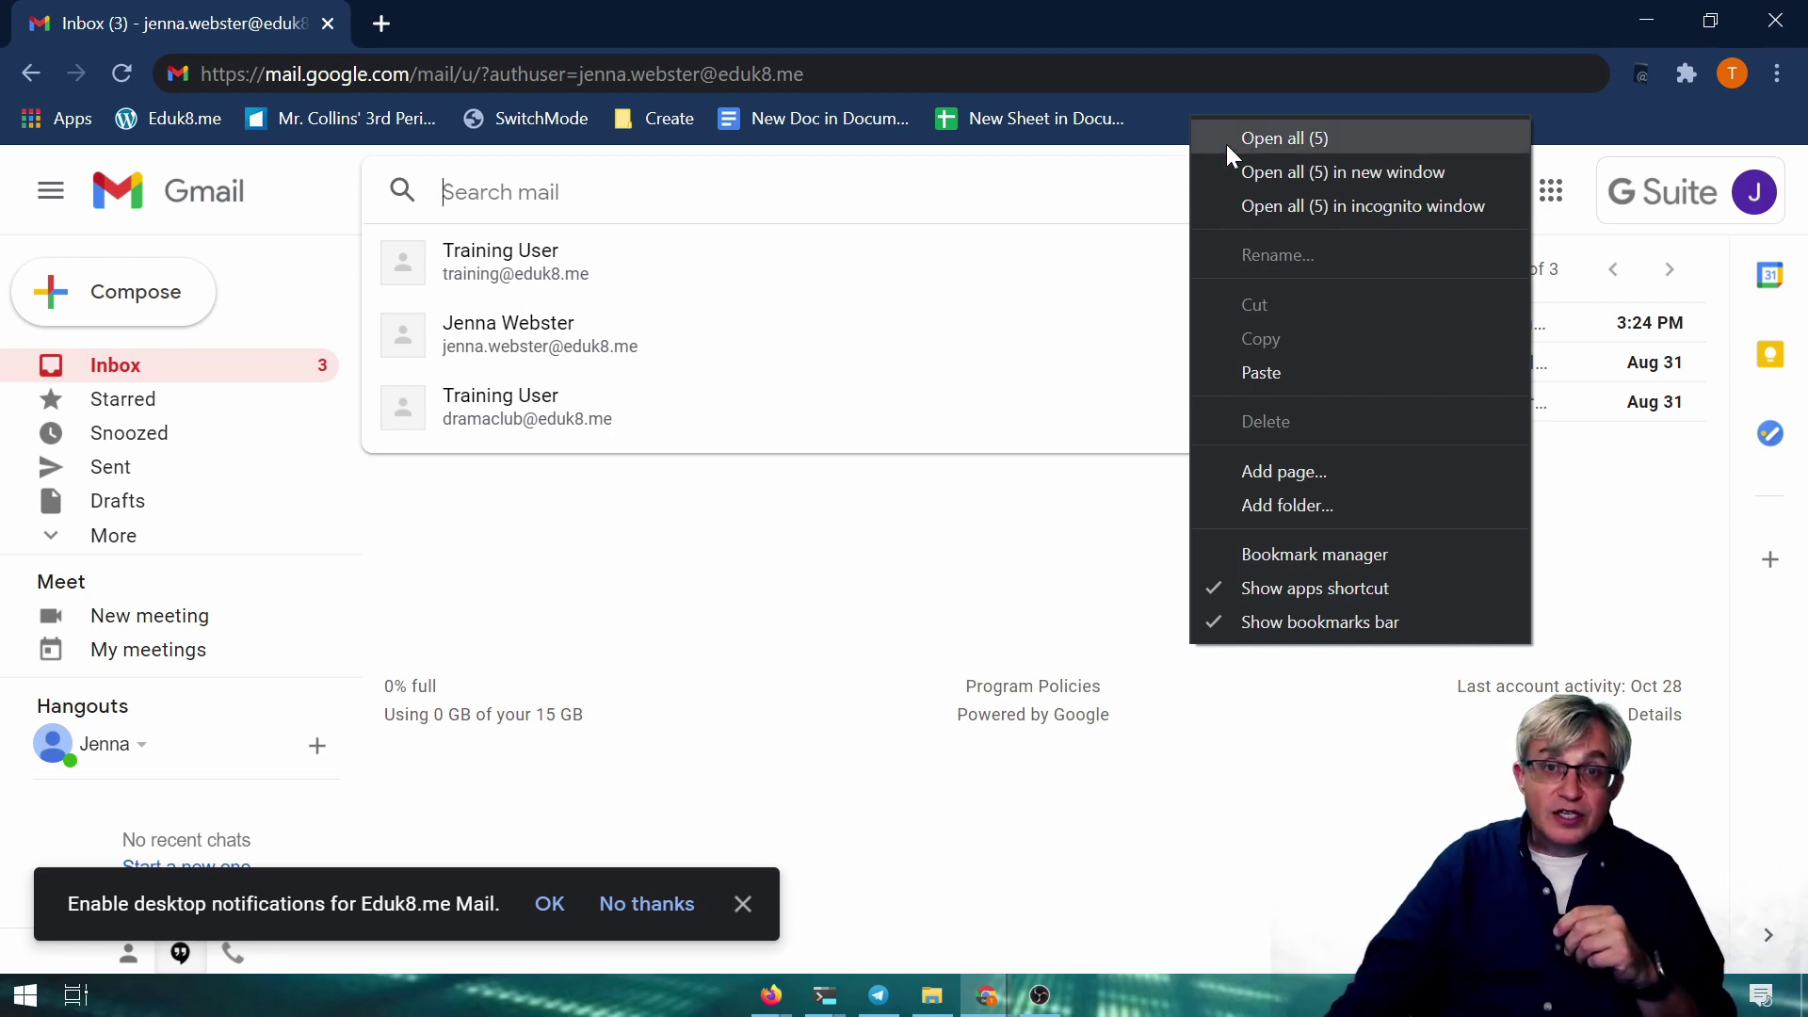
{"action": "left_click", "coordinate": [1324, 478]}
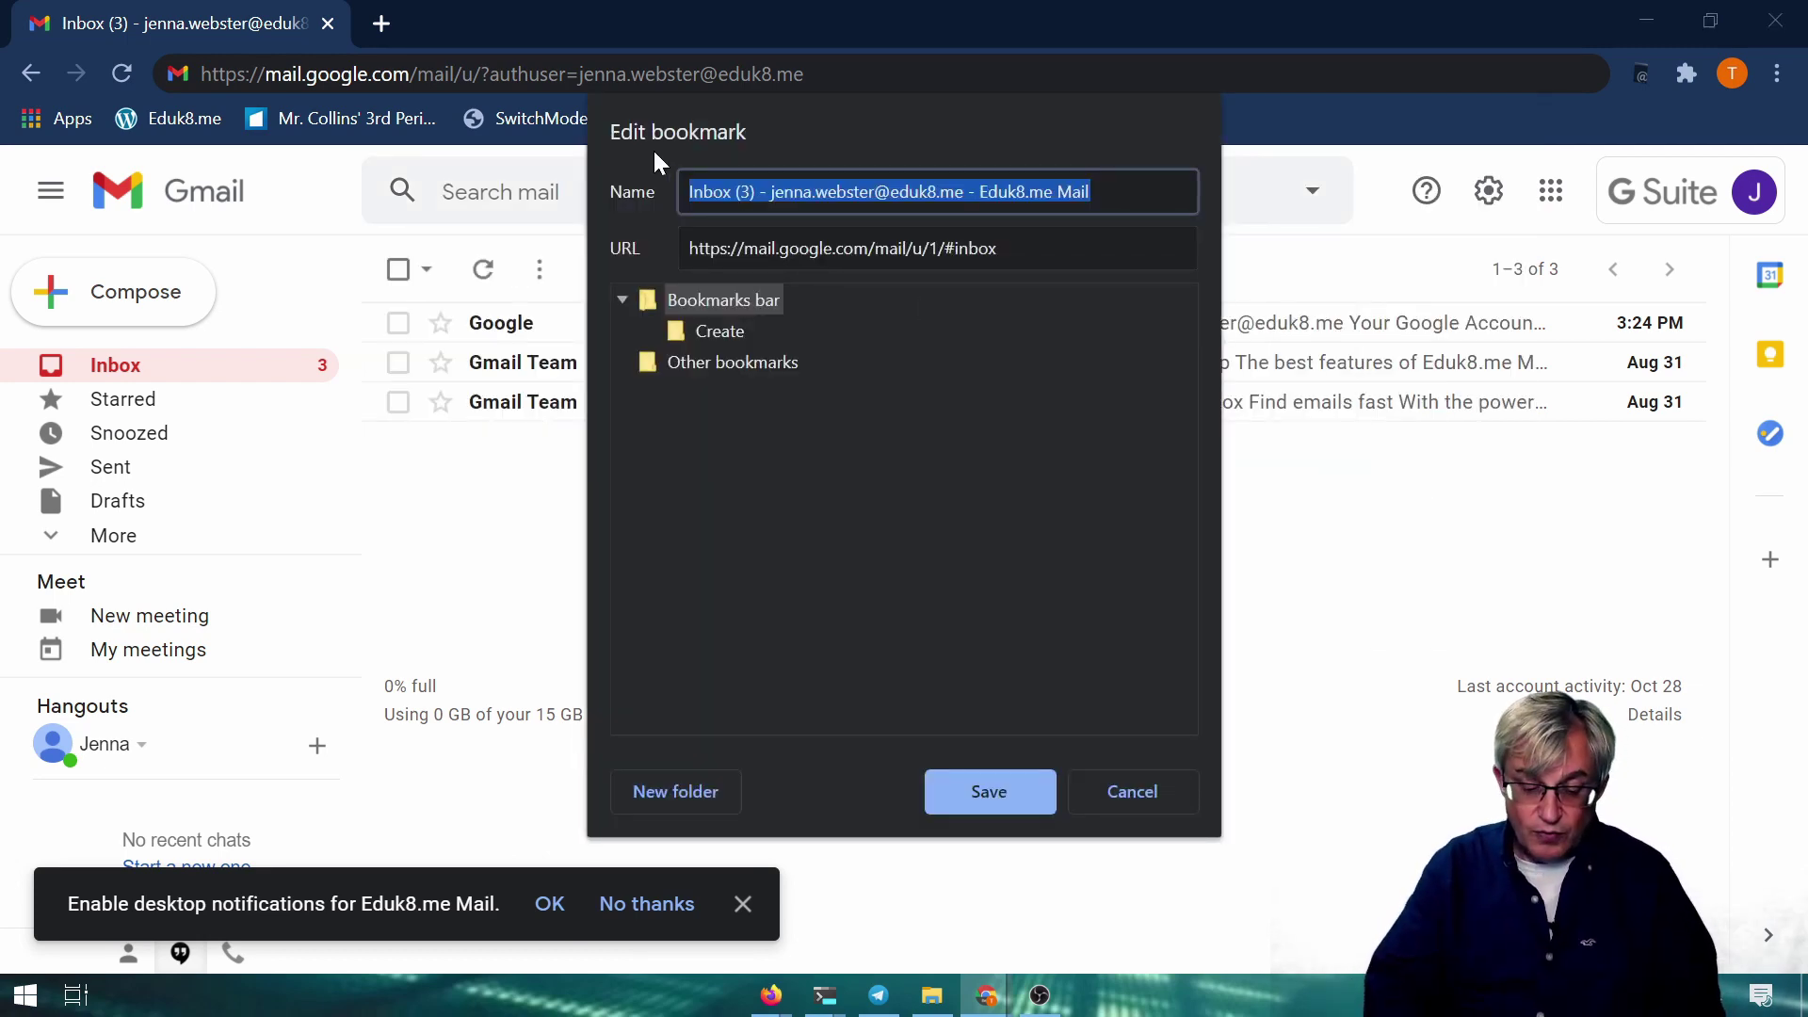
{"action": "type", "text": "Jenna Inbox"}
{"action": "key", "text": "Left"}
{"action": "key", "text": "Left"}
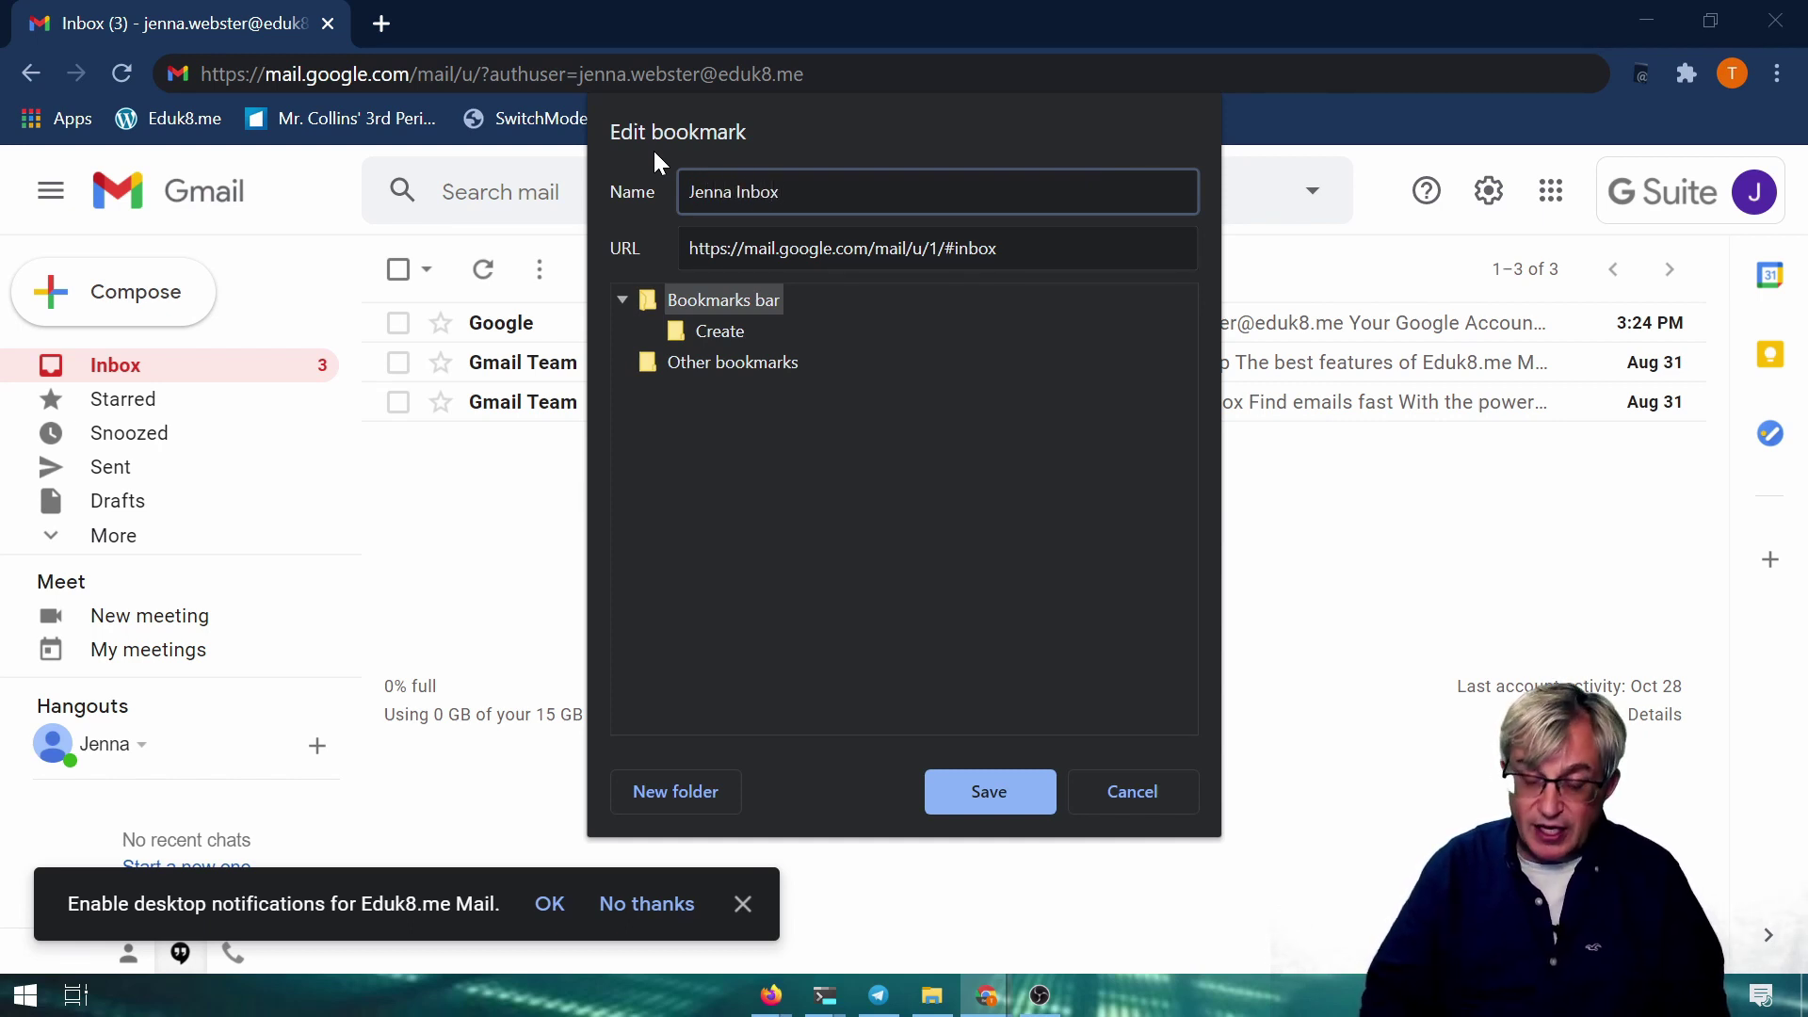
{"action": "type", "text": "'s"}
{"action": "left_click", "coordinate": [997, 247]}
{"action": "key", "text": "ctrl+a"}
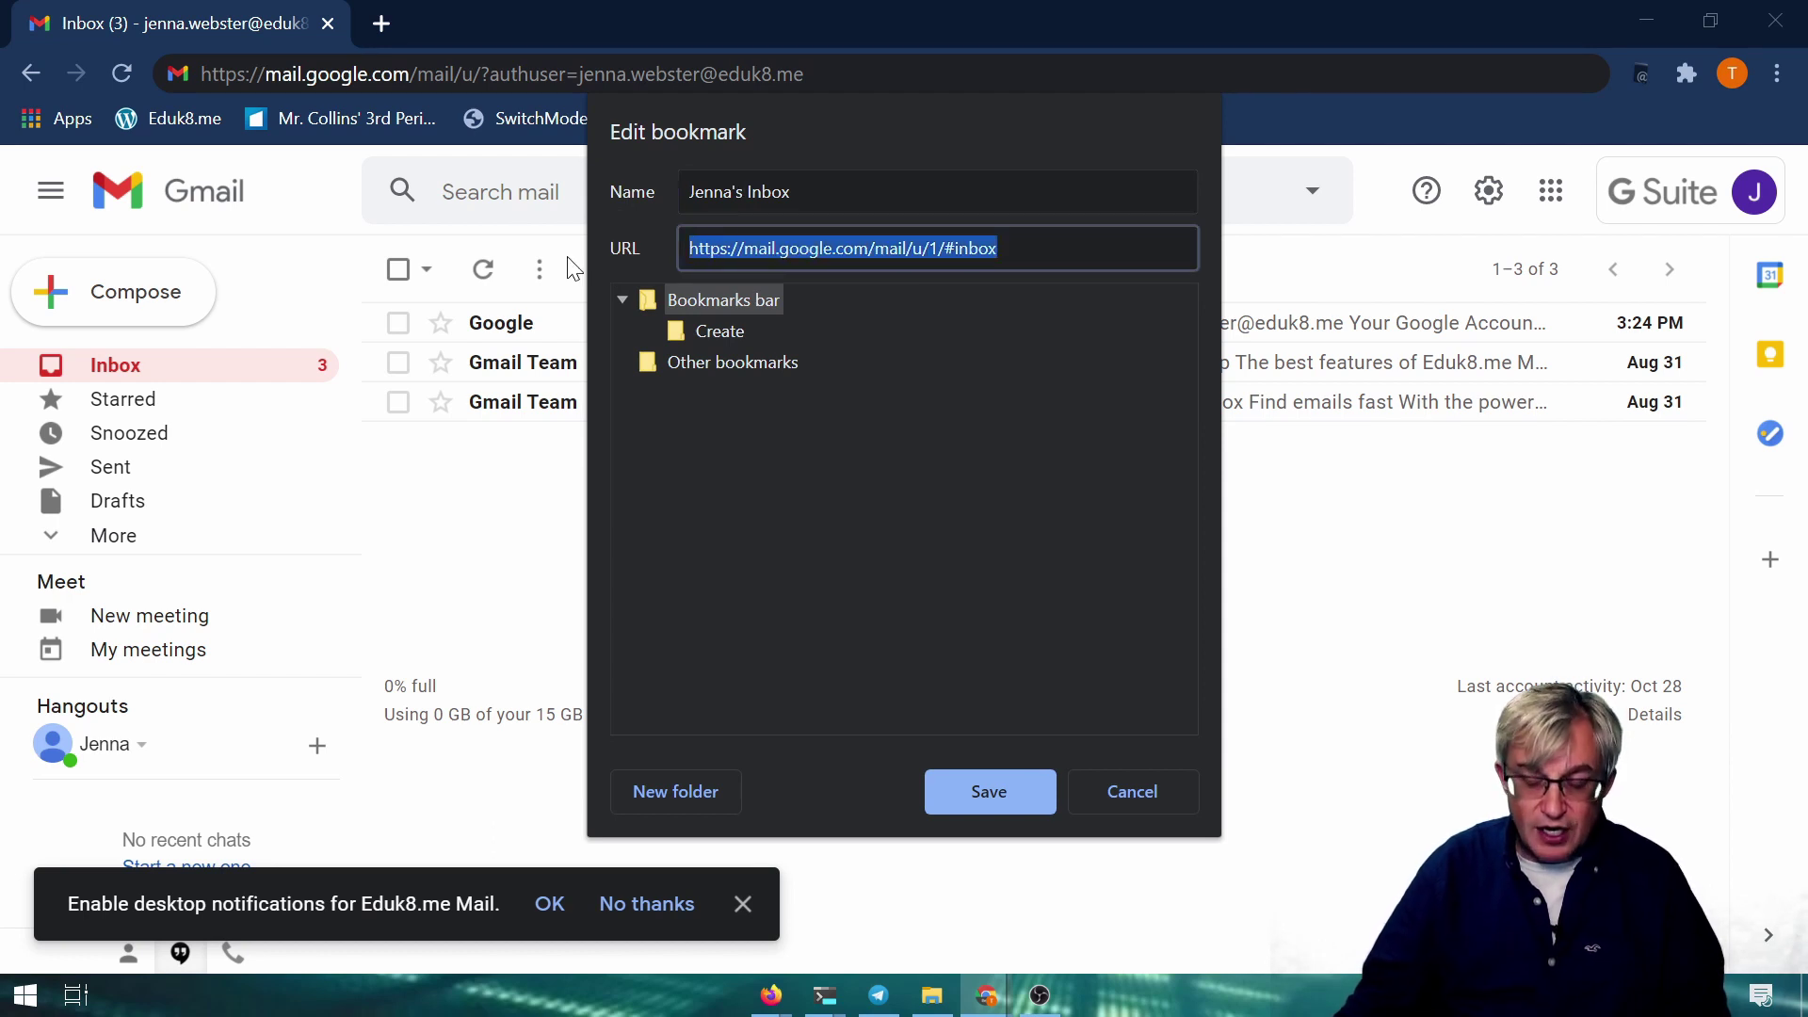
{"action": "key", "text": "ctrl+v"}
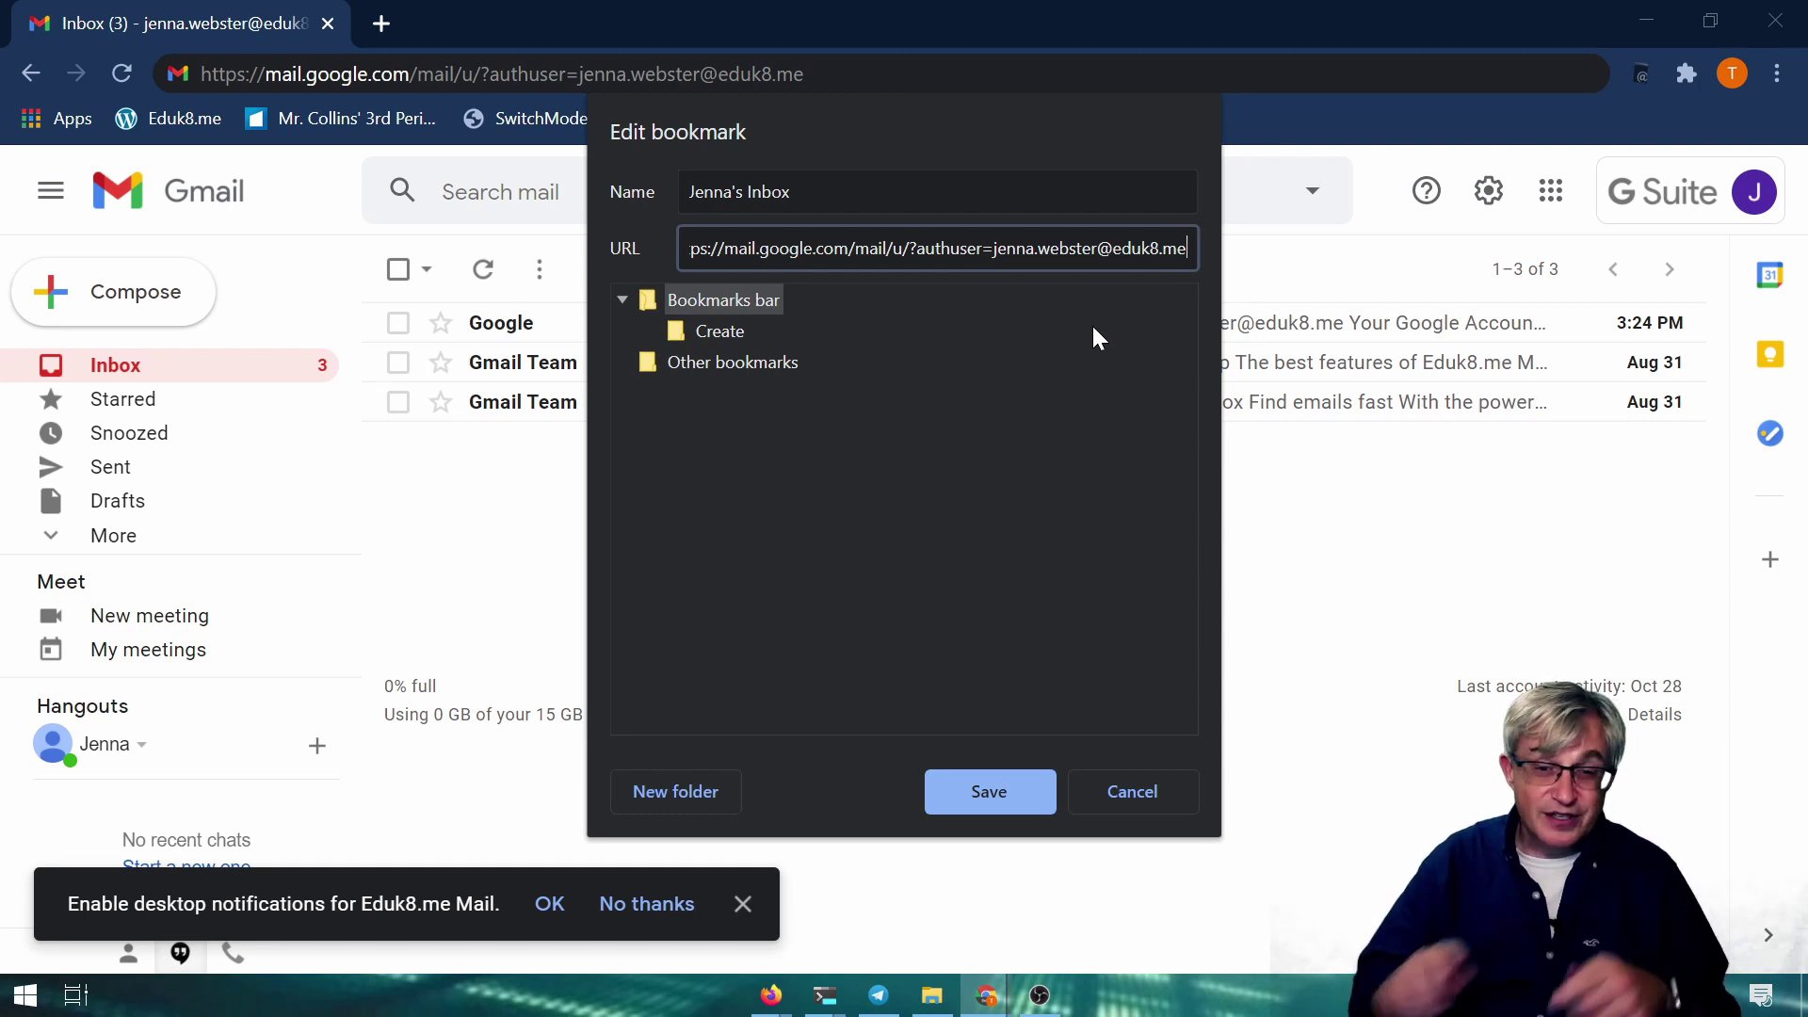
Save the first inbox bookmark and start a new bookmark named "Training's Inbox"
{"action": "left_click", "coordinate": [994, 786]}
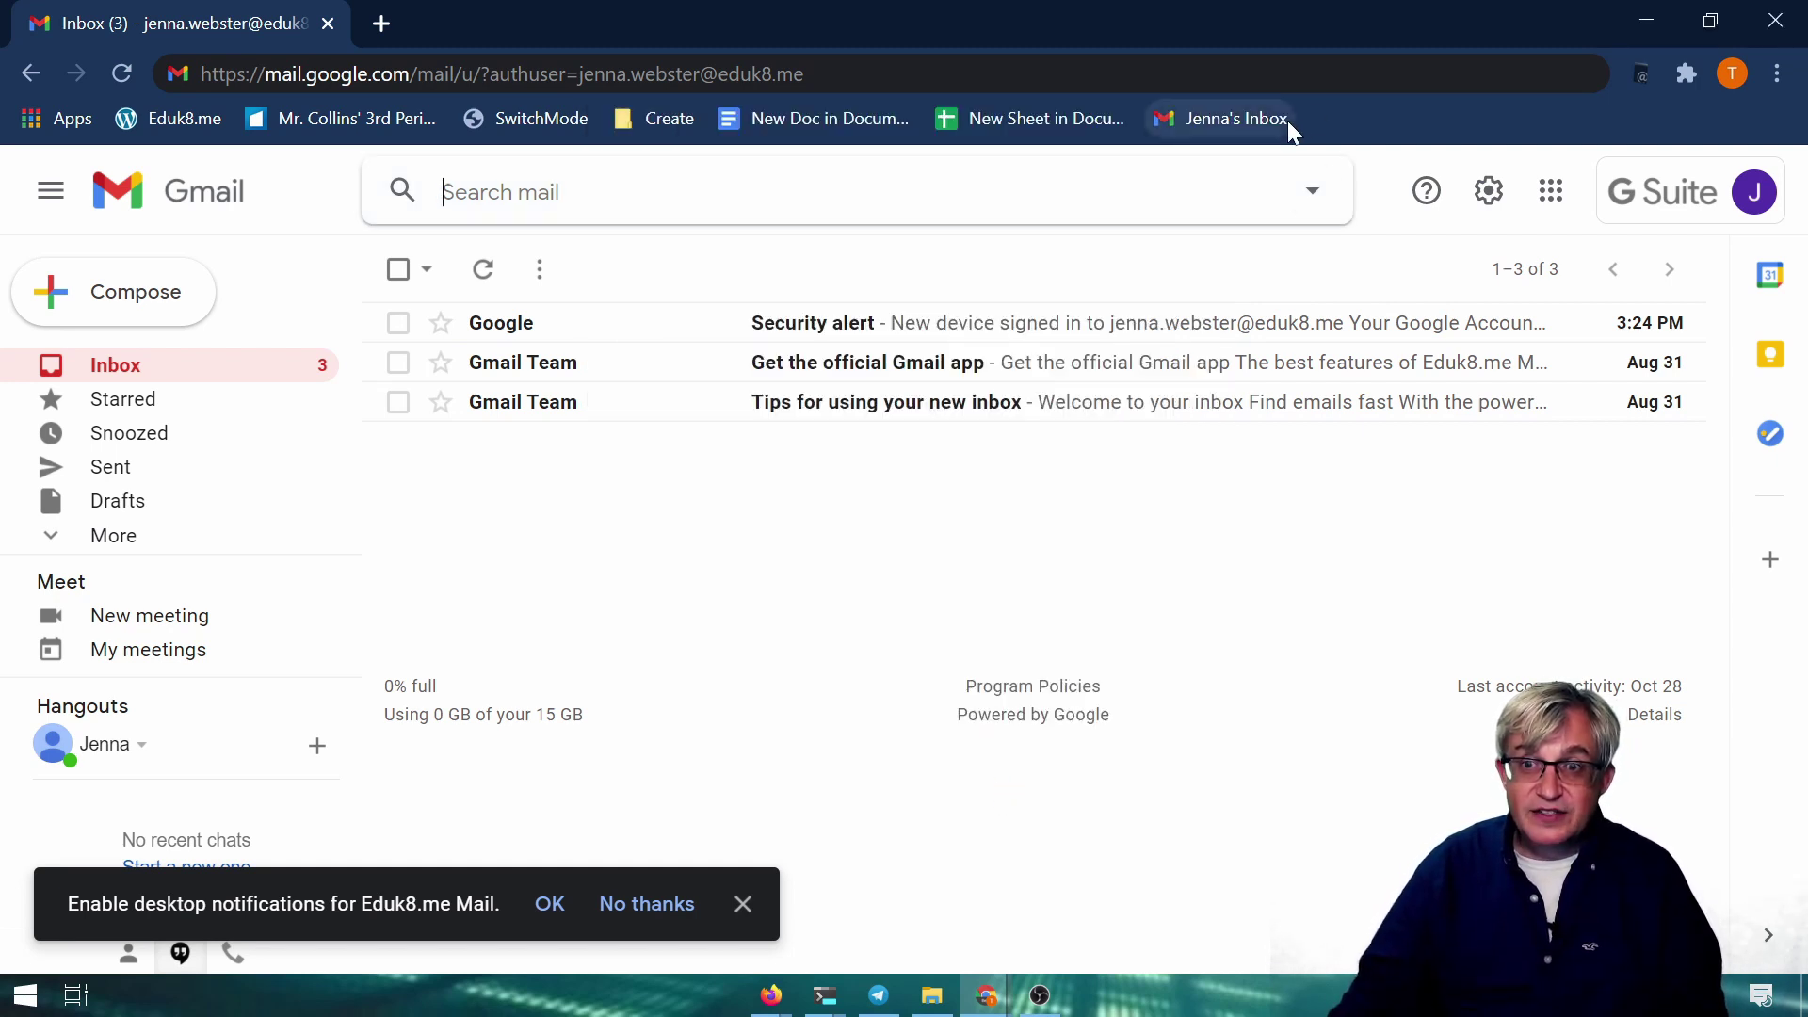
{"action": "right_click", "coordinate": [1340, 123]}
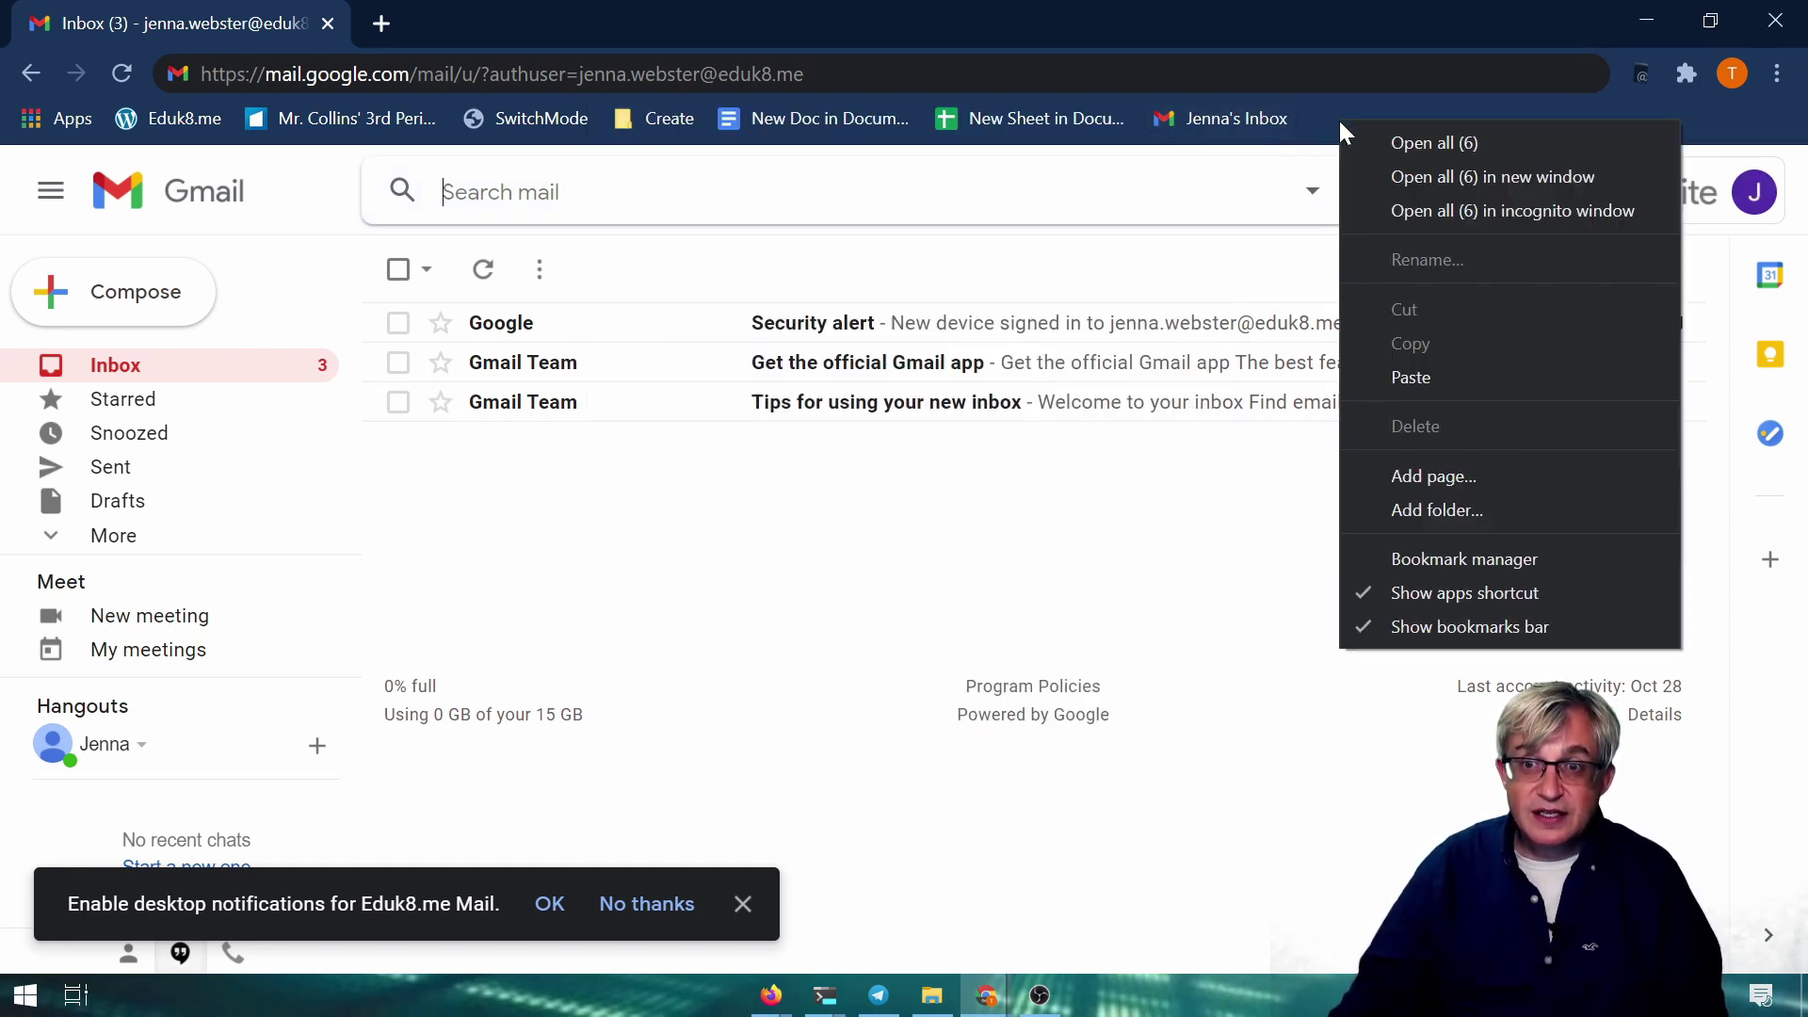
{"action": "left_click", "coordinate": [1427, 477]}
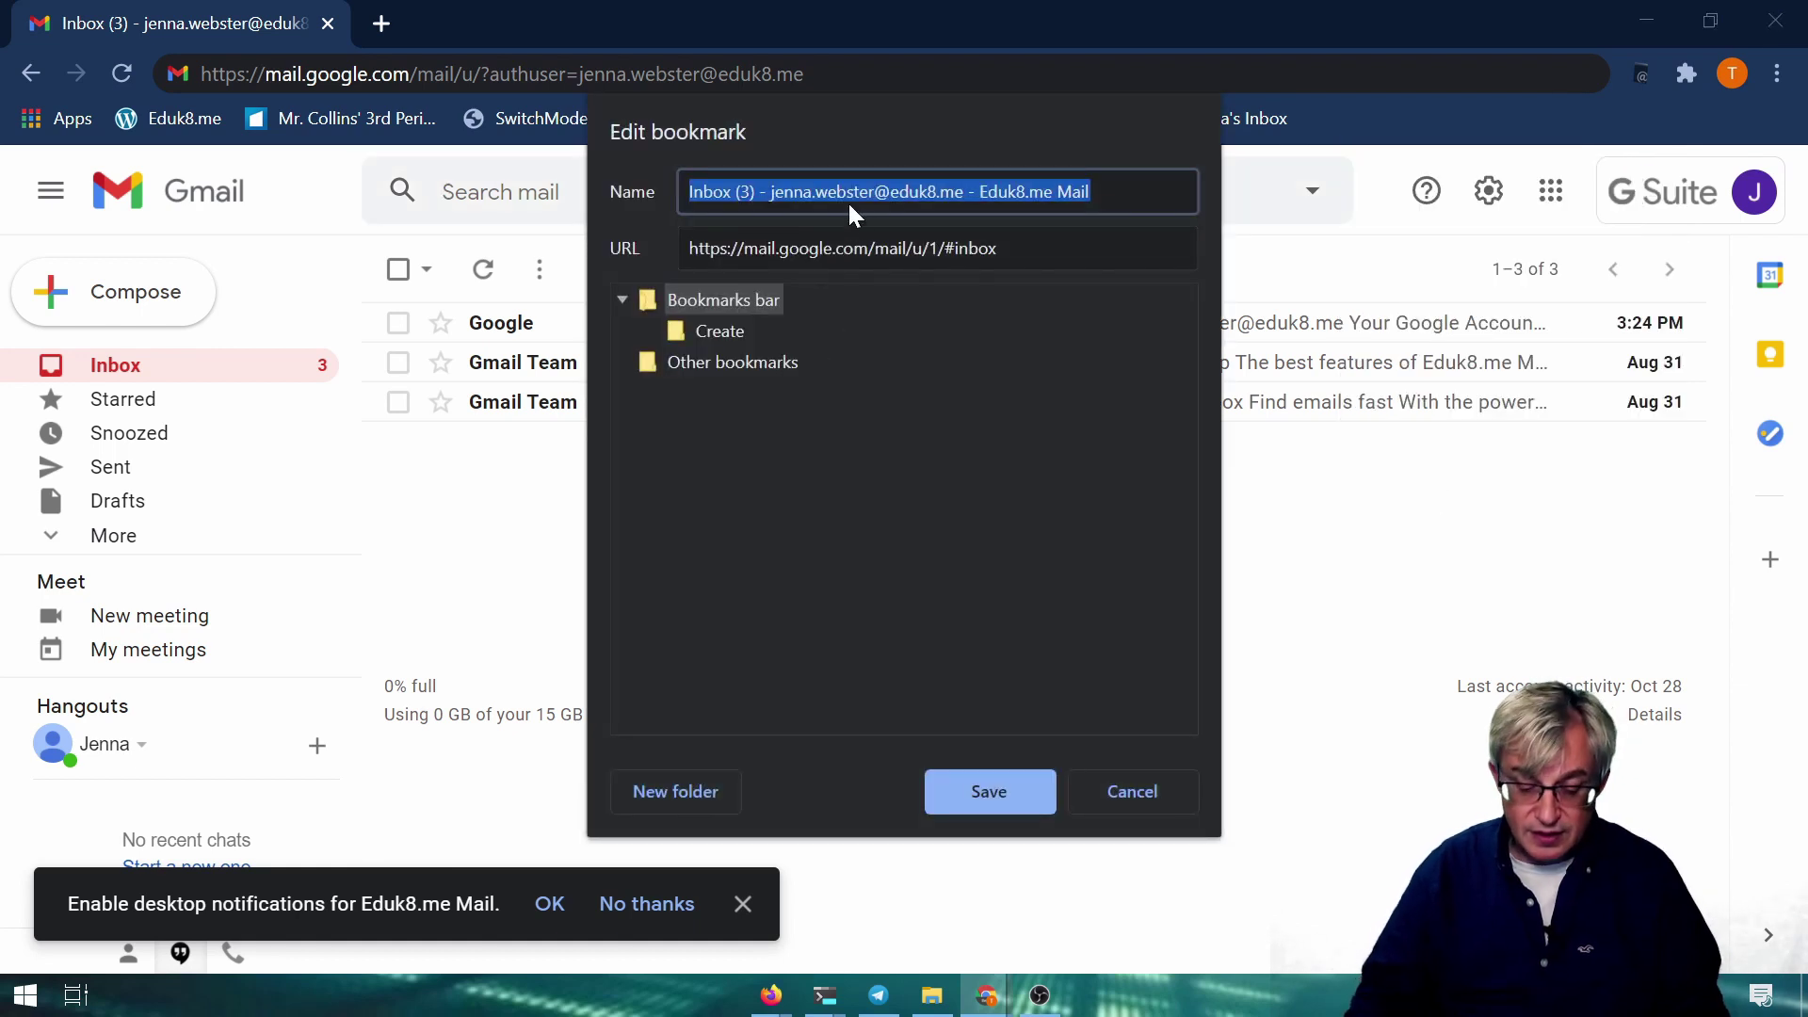
{"action": "type", "text": "Traing"}
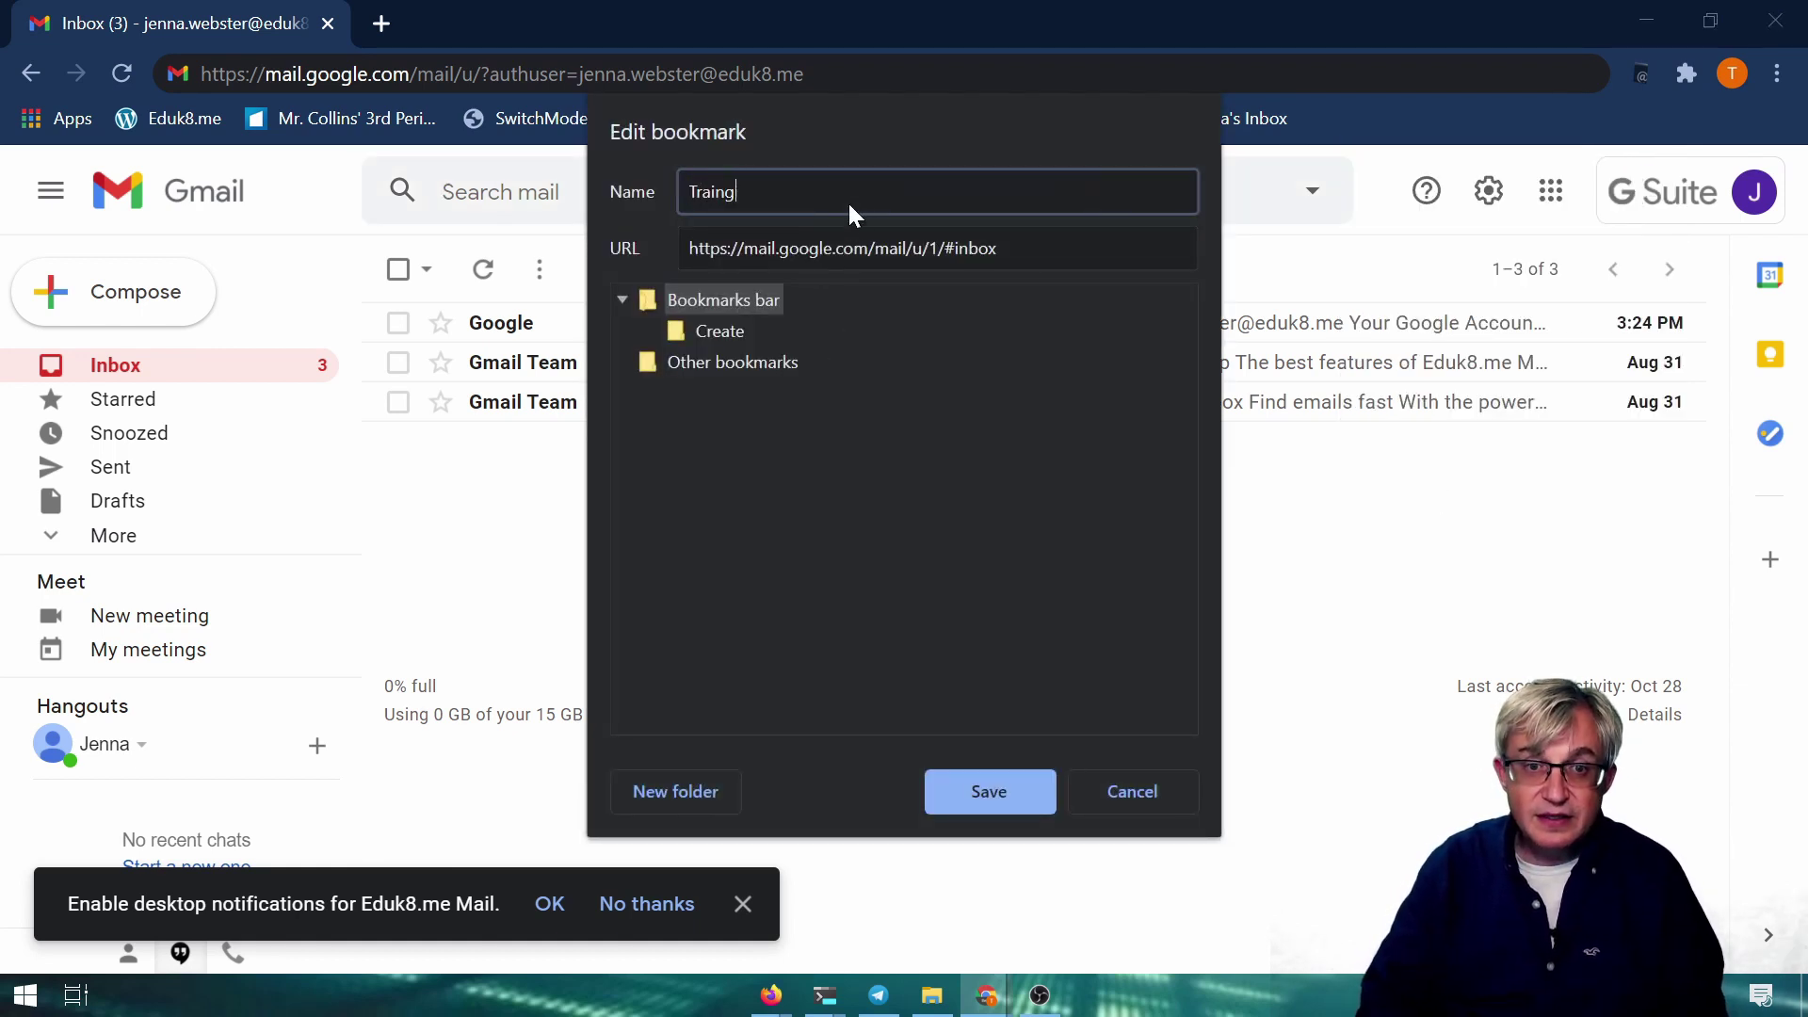
{"action": "key", "text": "BackSpace"}
{"action": "type", "text": "ing's Inbox"}
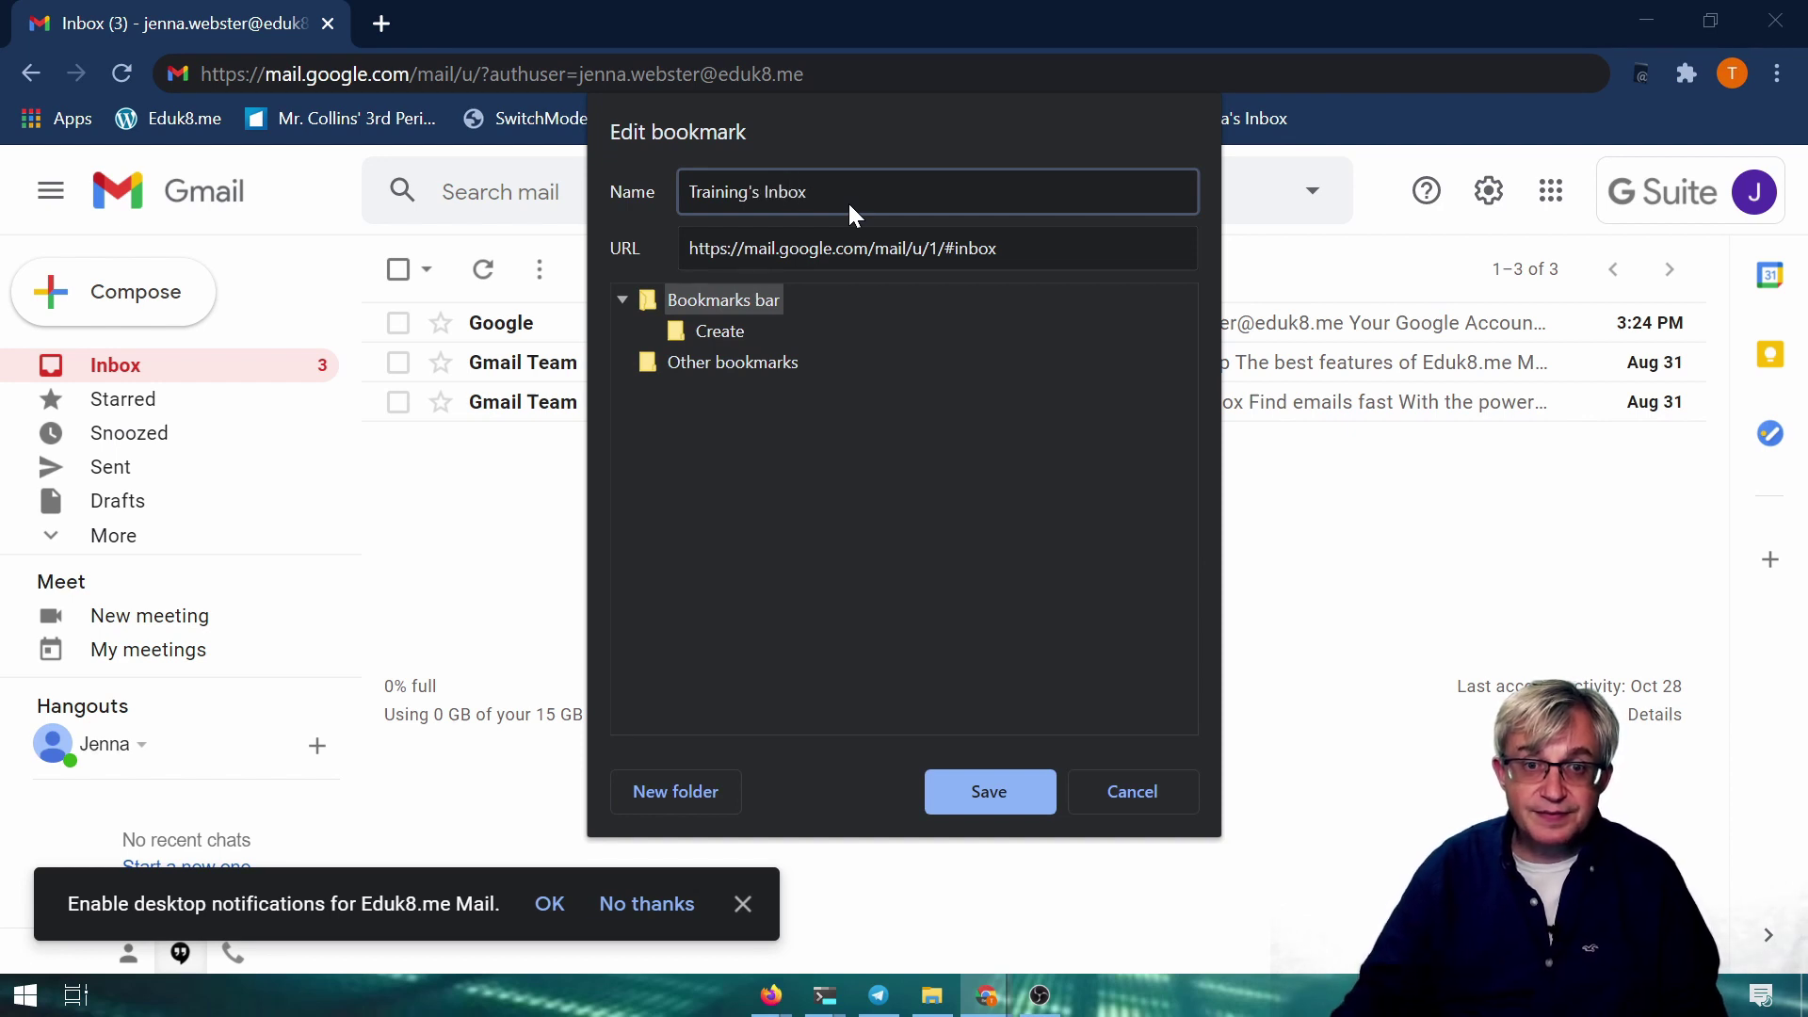
Set the new bookmark's URL to the authuser link with the account part changed to training
{"action": "key", "text": "Tab"}
{"action": "key", "text": "ctrl+v"}
{"action": "left_click_drag", "start_coordinate": [993, 248], "coordinate": [1097, 248]}
{"action": "type", "text": "training"}
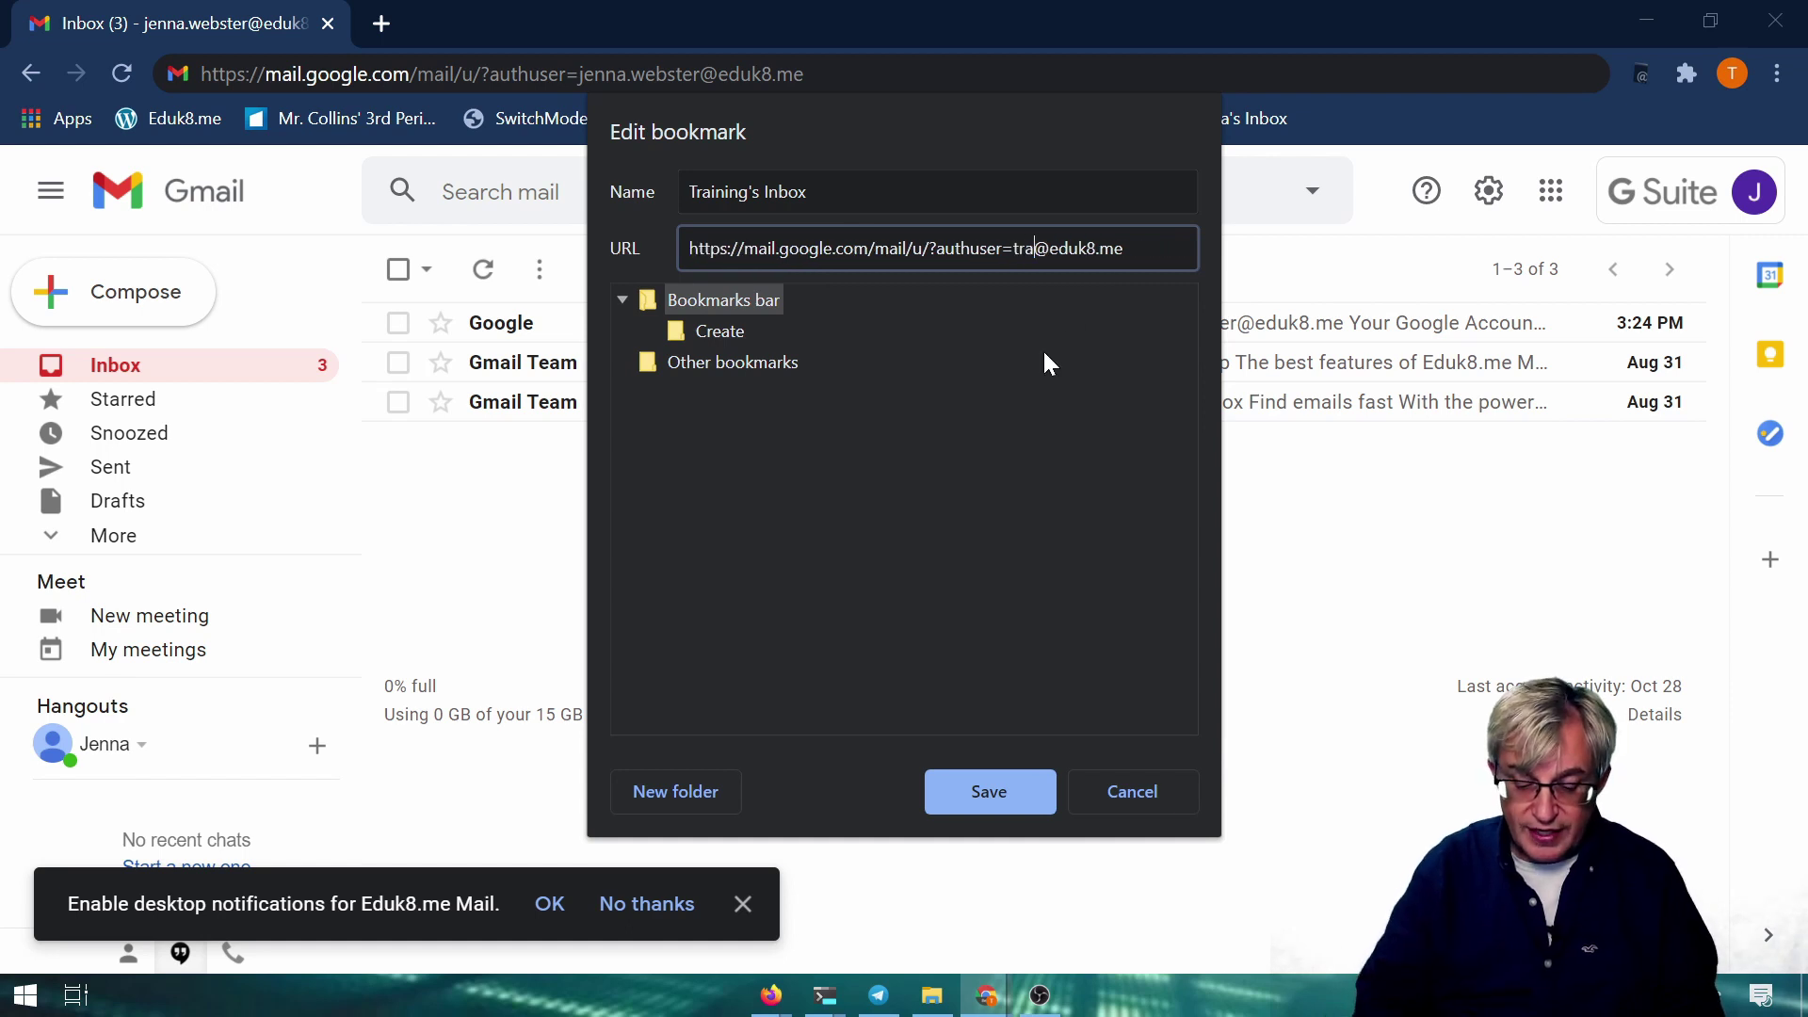
Save the Training's Inbox bookmark, test both inbox bookmarks, then enter news.com in a new tab
{"action": "left_click", "coordinate": [1015, 782]}
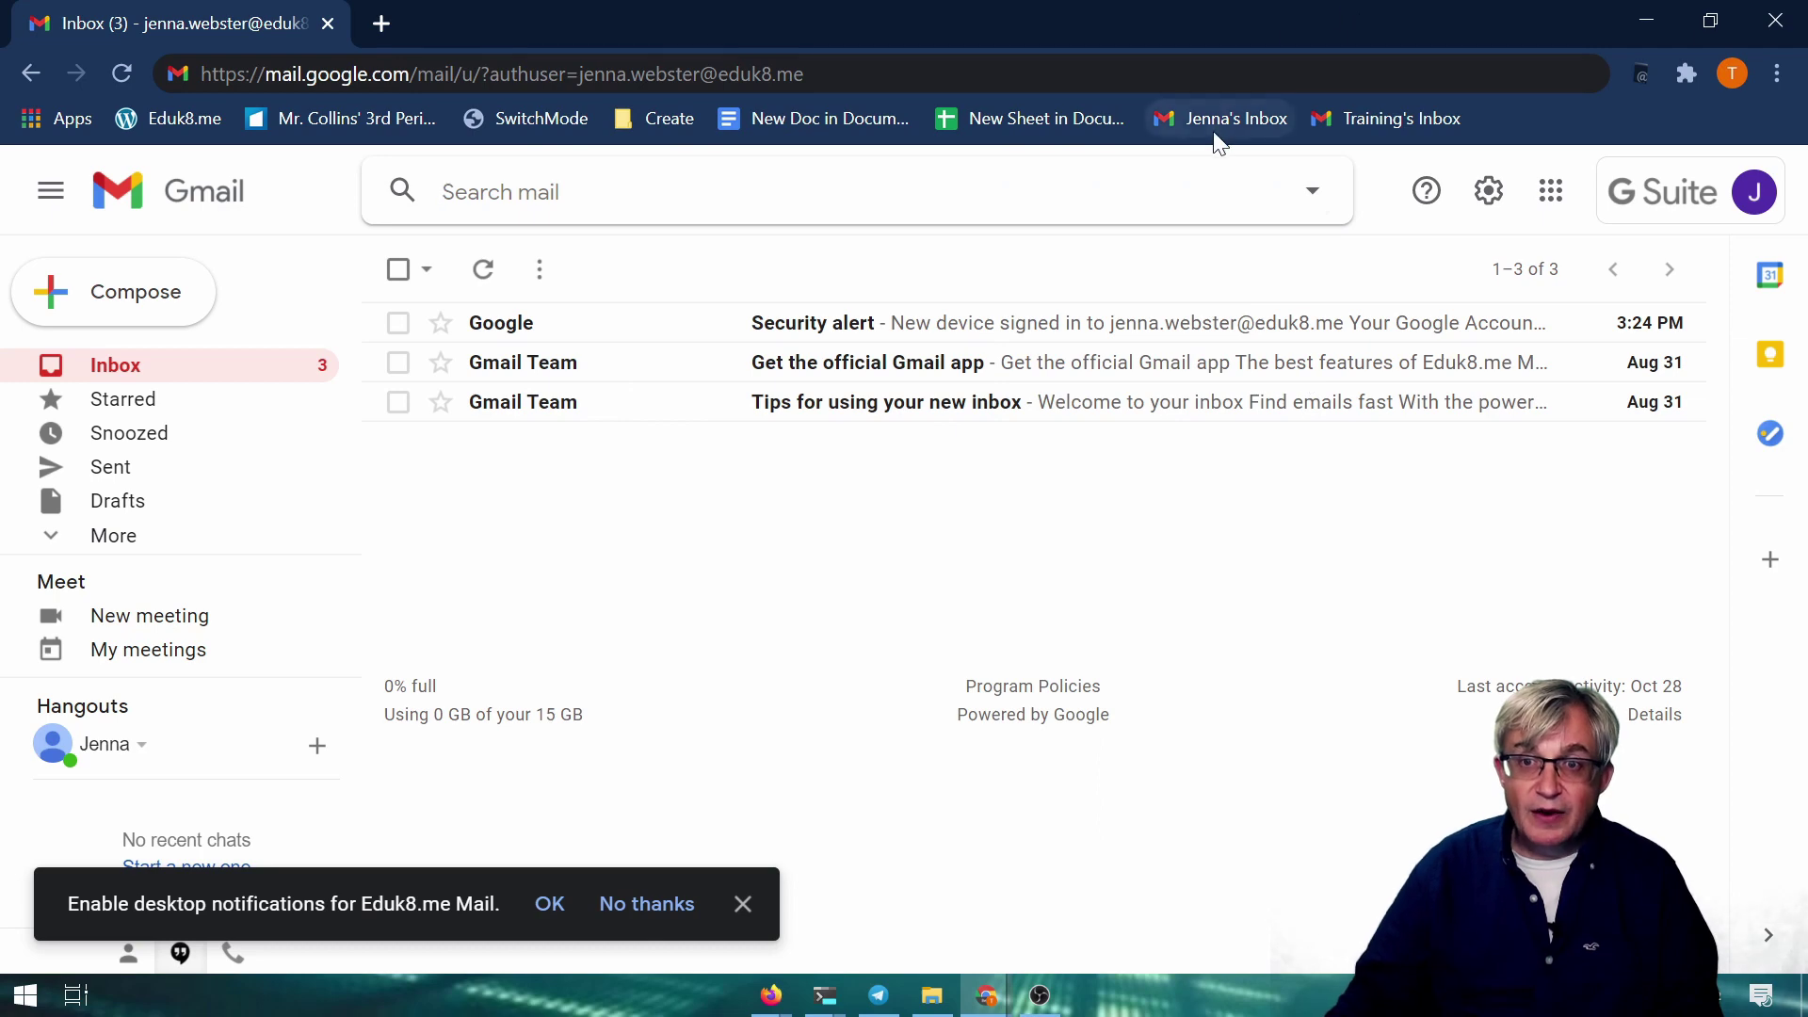
{"action": "left_click", "coordinate": [1373, 120]}
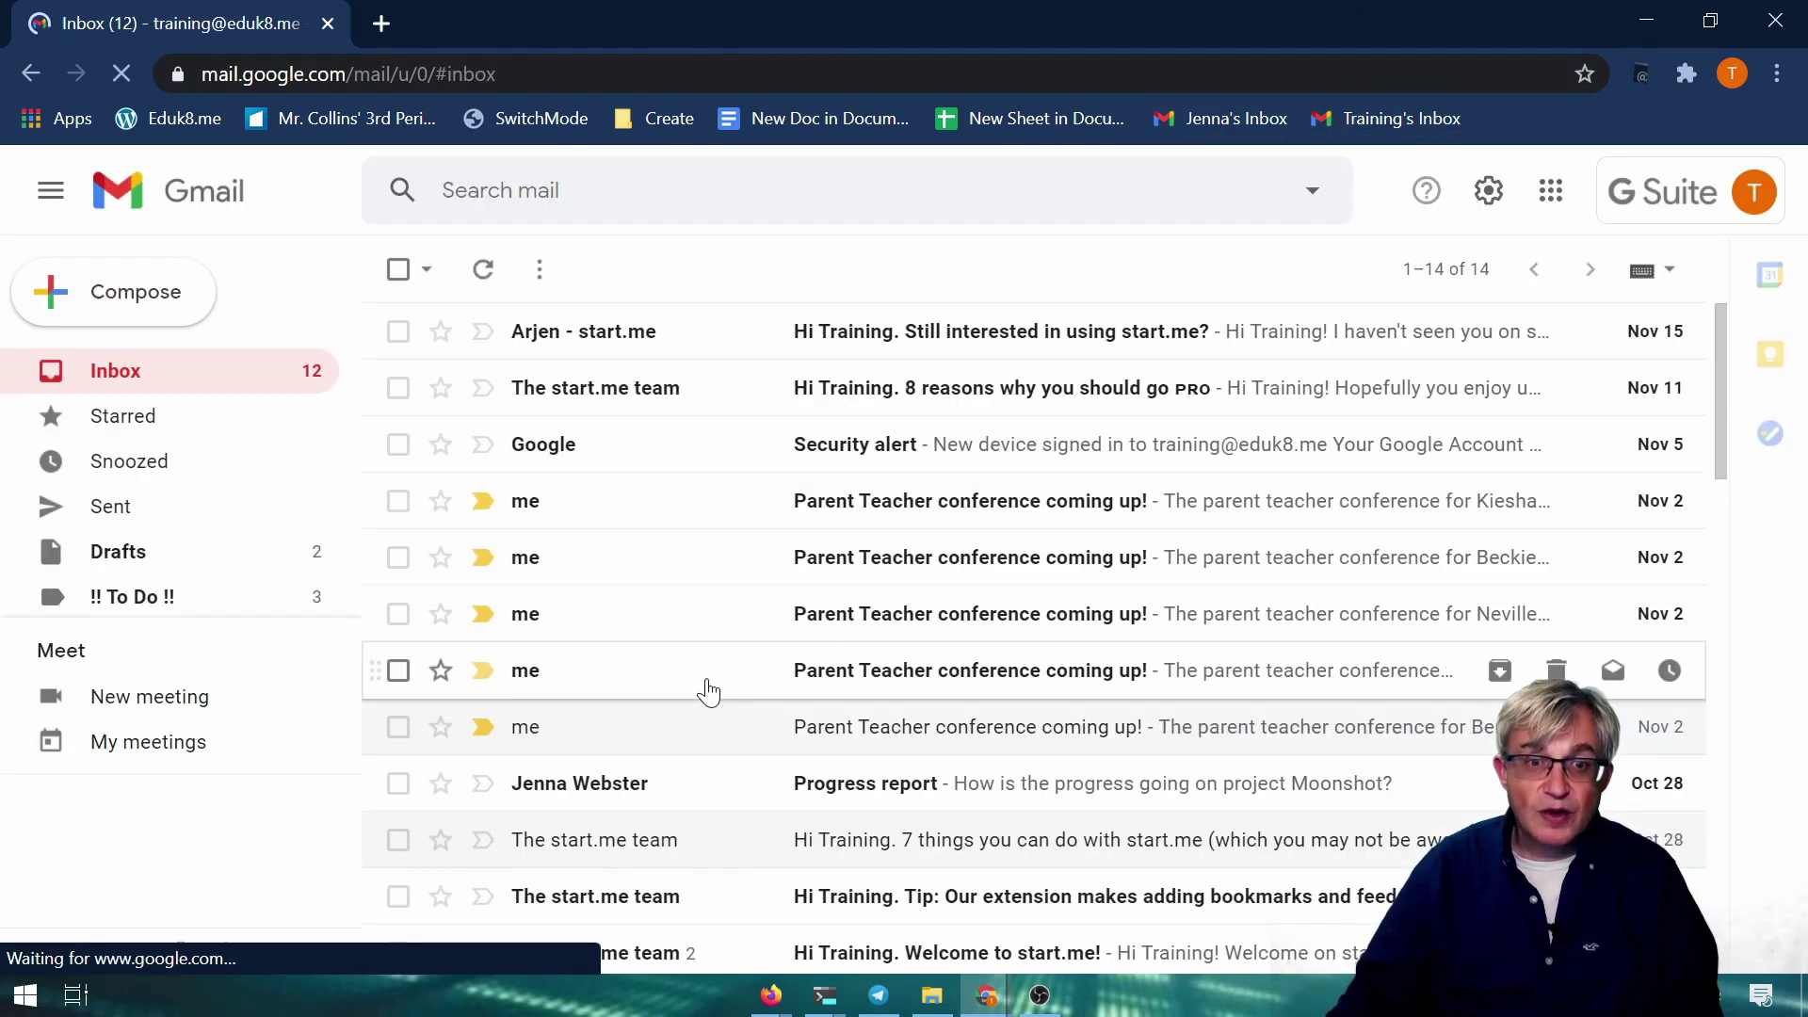
{"action": "left_click", "coordinate": [1224, 117]}
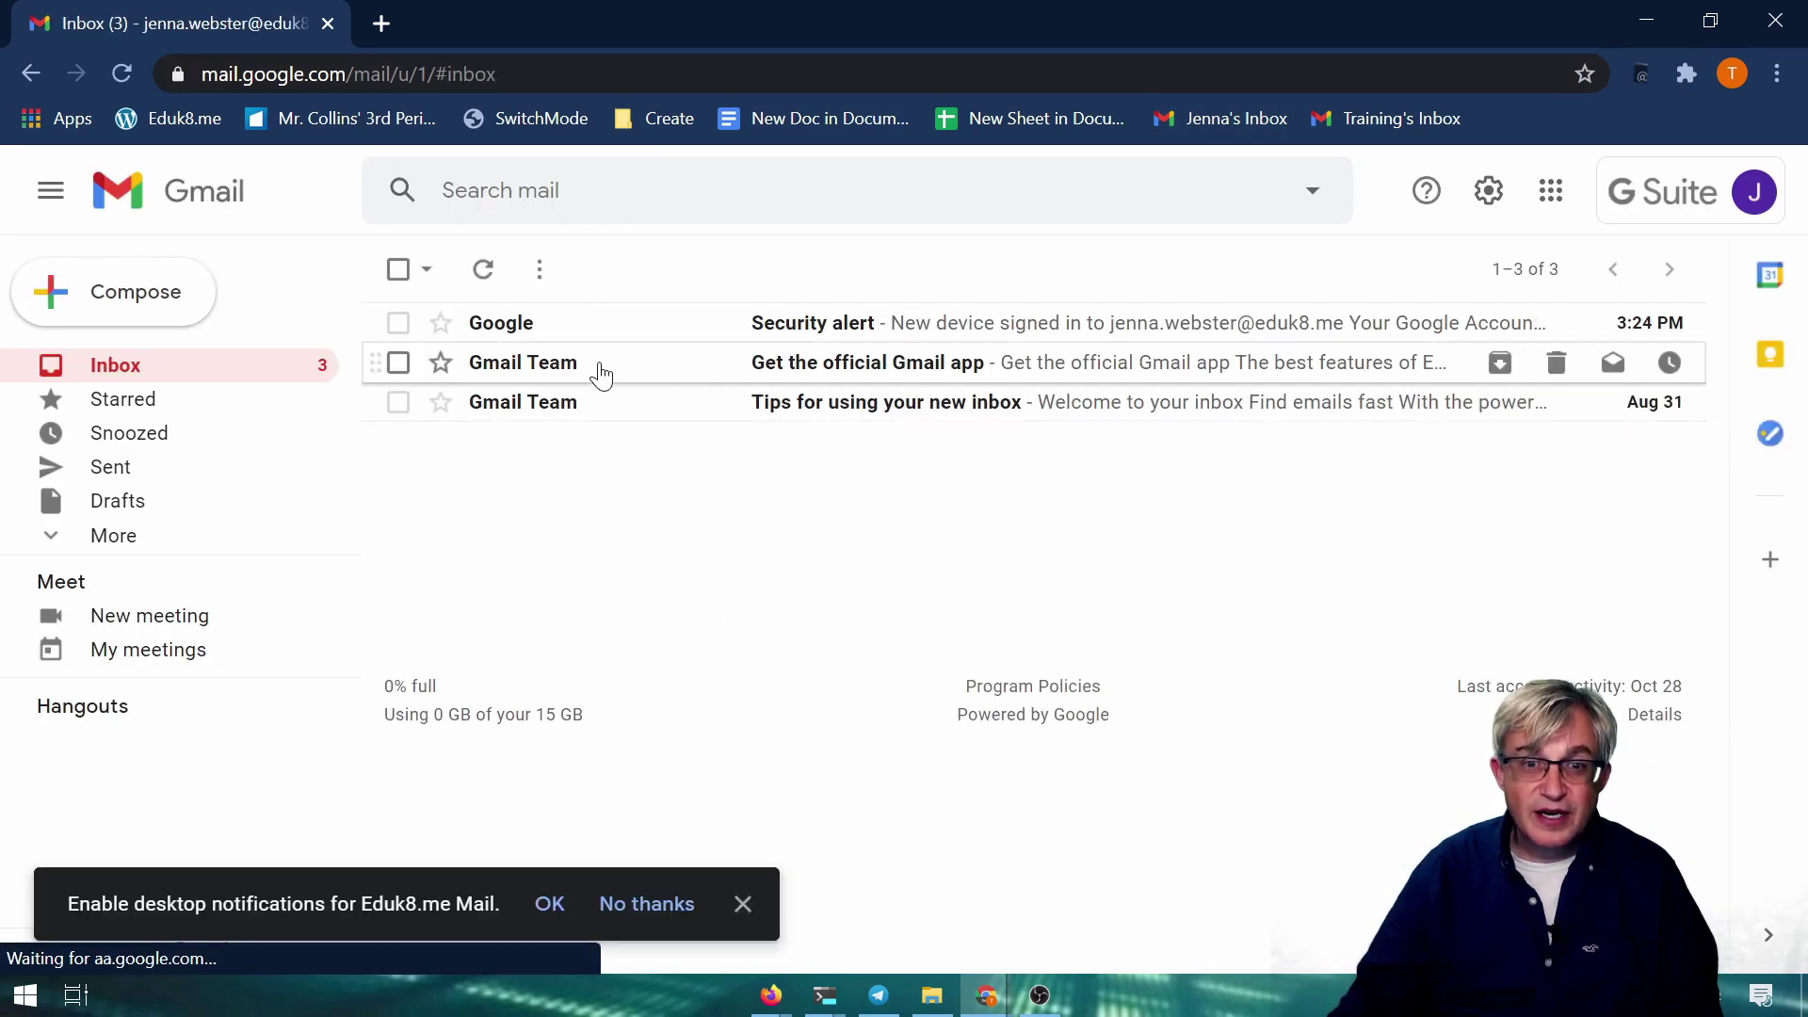
{"action": "left_click", "coordinate": [383, 24]}
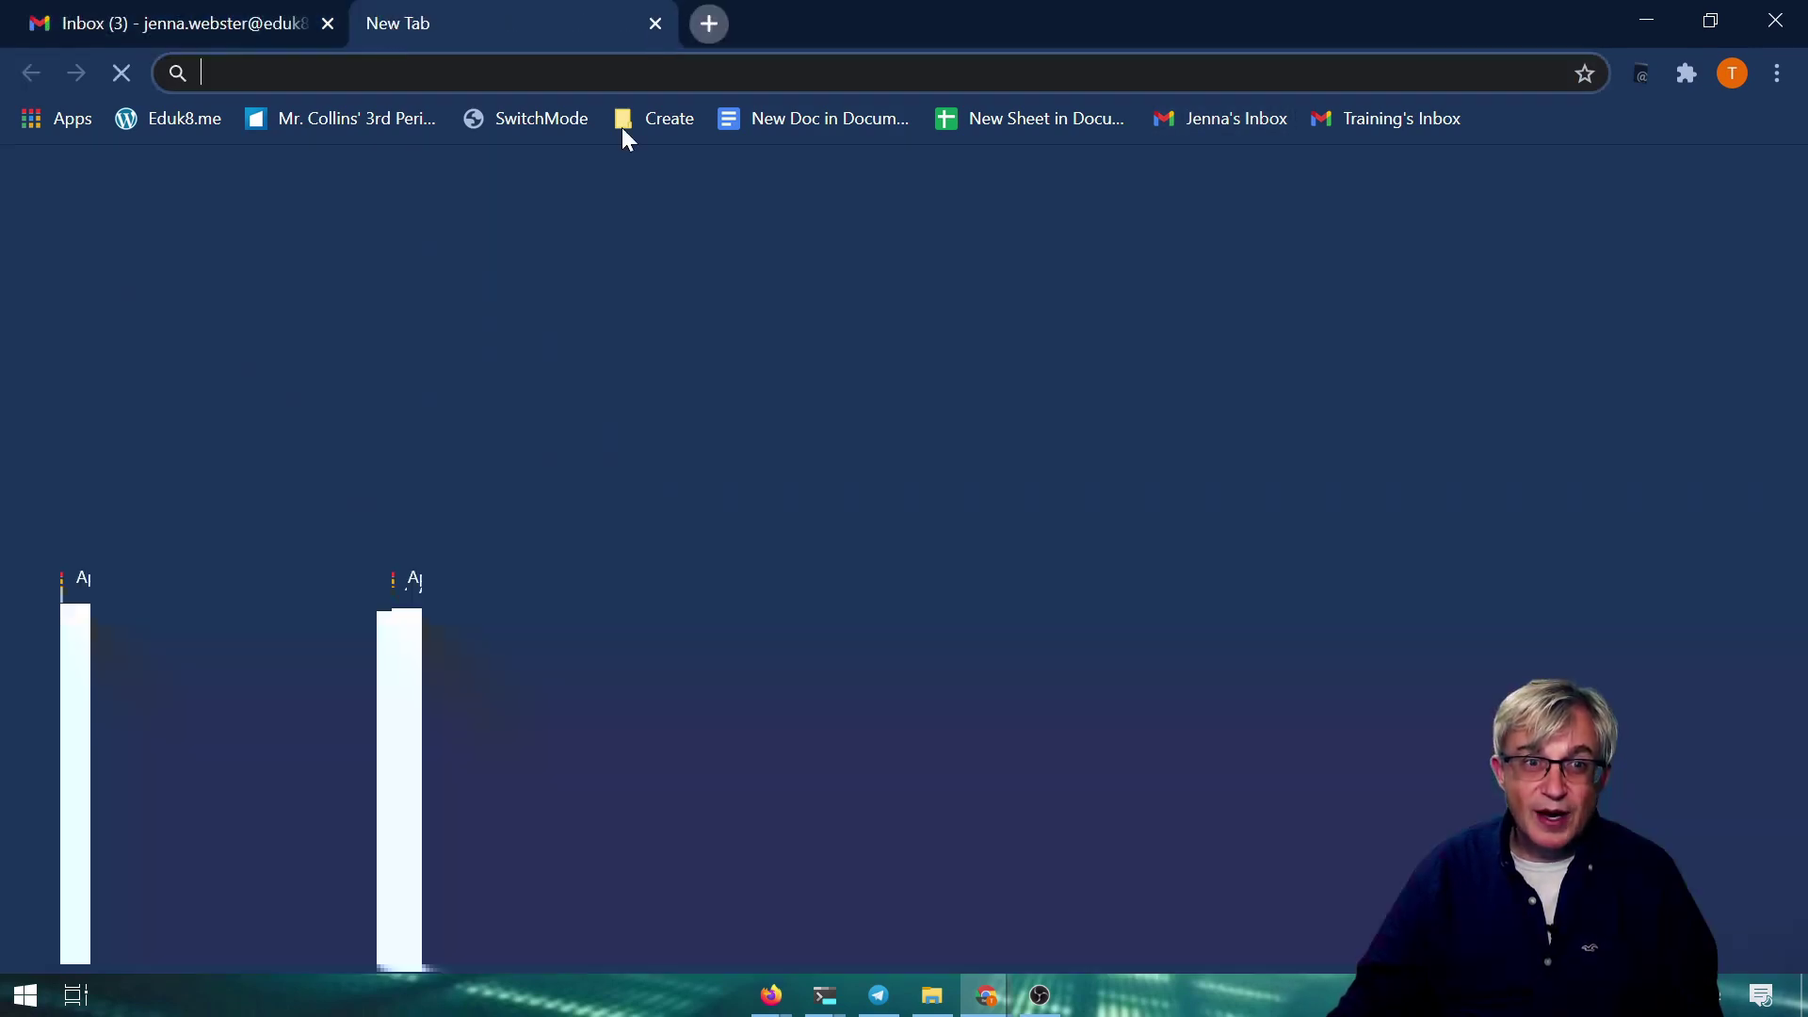
{"action": "type", "text": "news.com"}
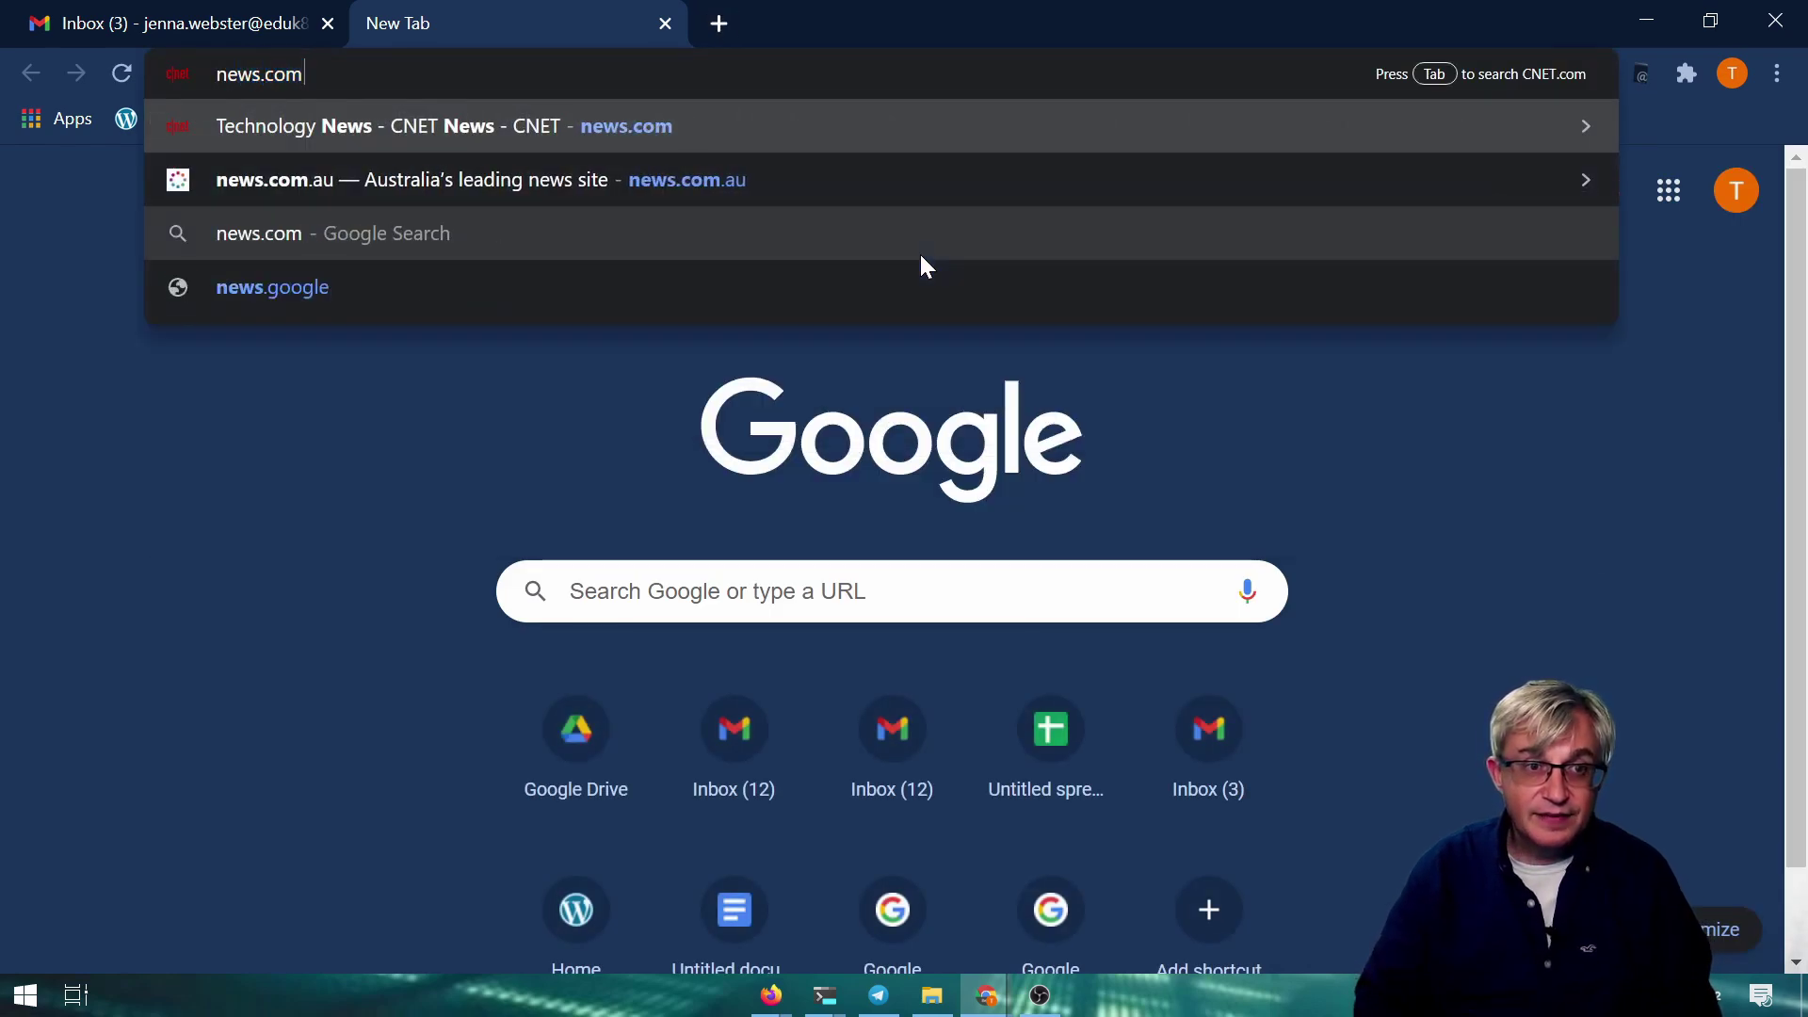